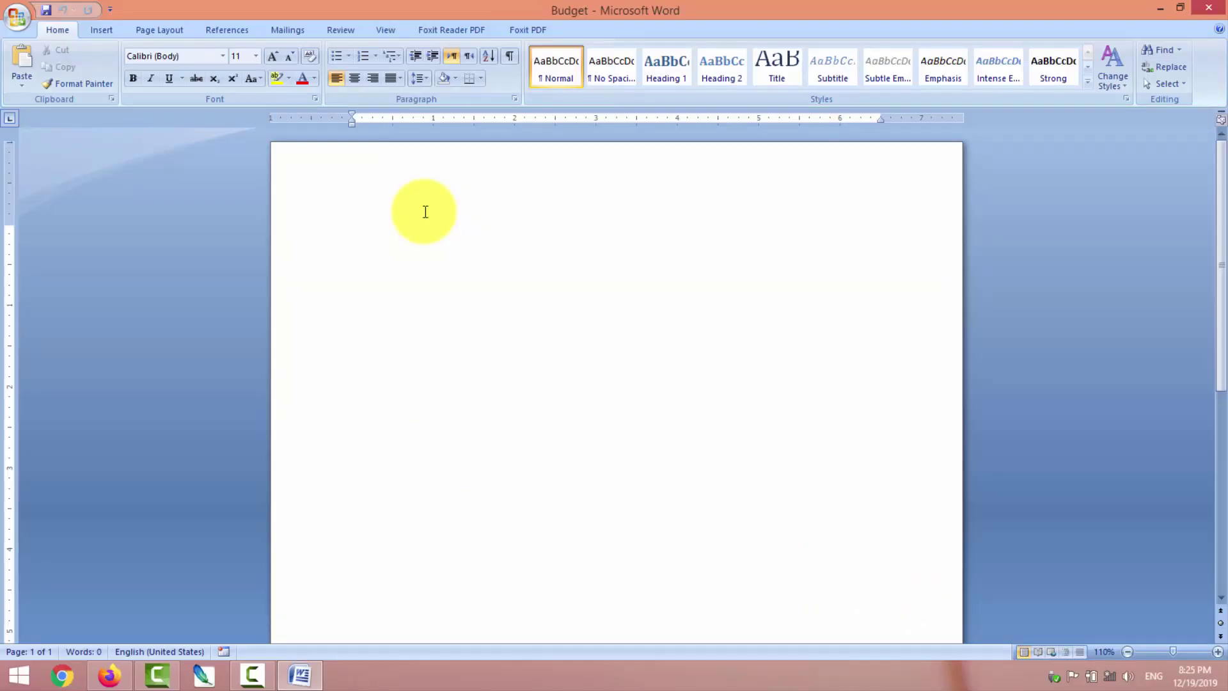
# Step: Enter the sample English text "Dfkdkfdkfjdjfkdfkdfkdkdkddkfkfdk" on the first line of the blank document
pyautogui.write('dfkdkfdkfjdjfkdfkdf')
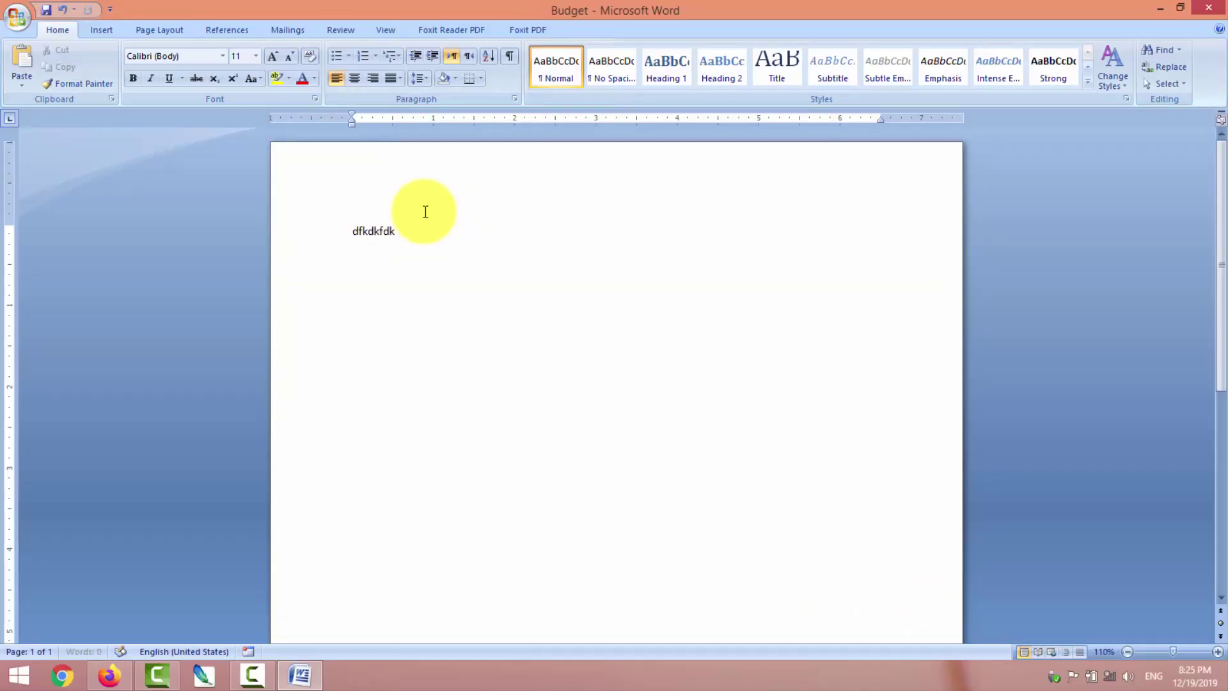
pyautogui.write('kdkdkddkfkfdk')
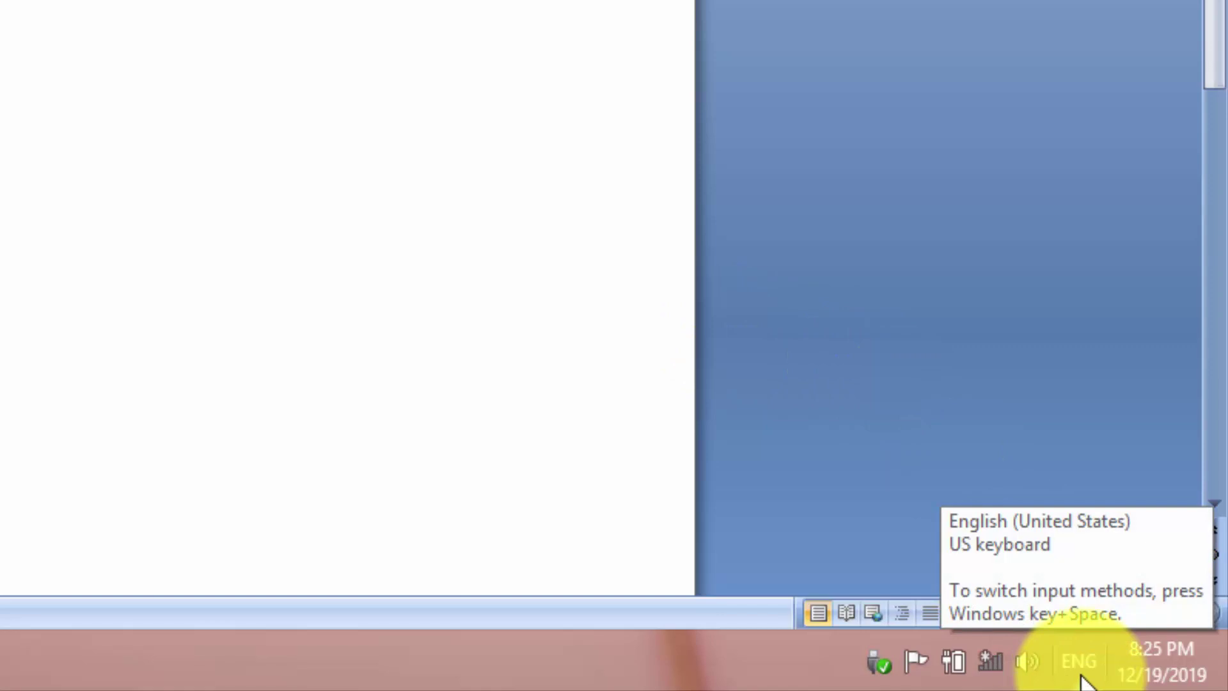
# Step: Switch the input language to Urdu (Pakistan) and enter the sample text "دکفجـــدک" below the English line
pyautogui.click(1081, 665)
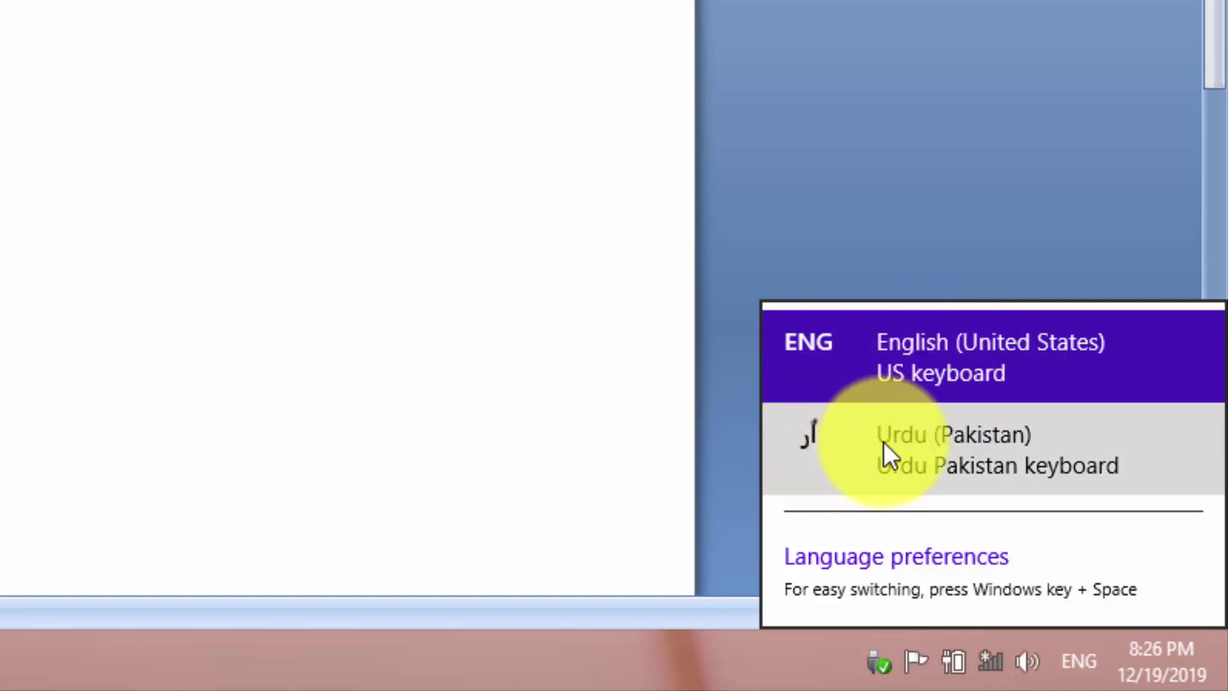
pyautogui.click(916, 469)
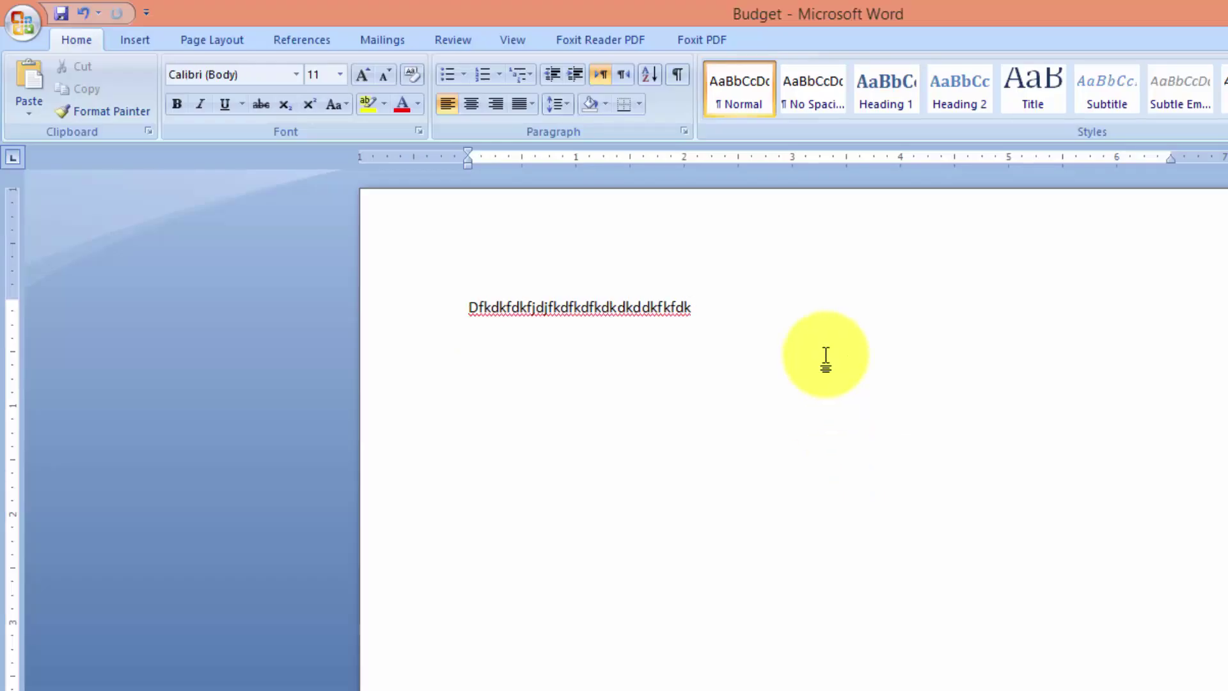
pyautogui.write('دکفجـــدک')
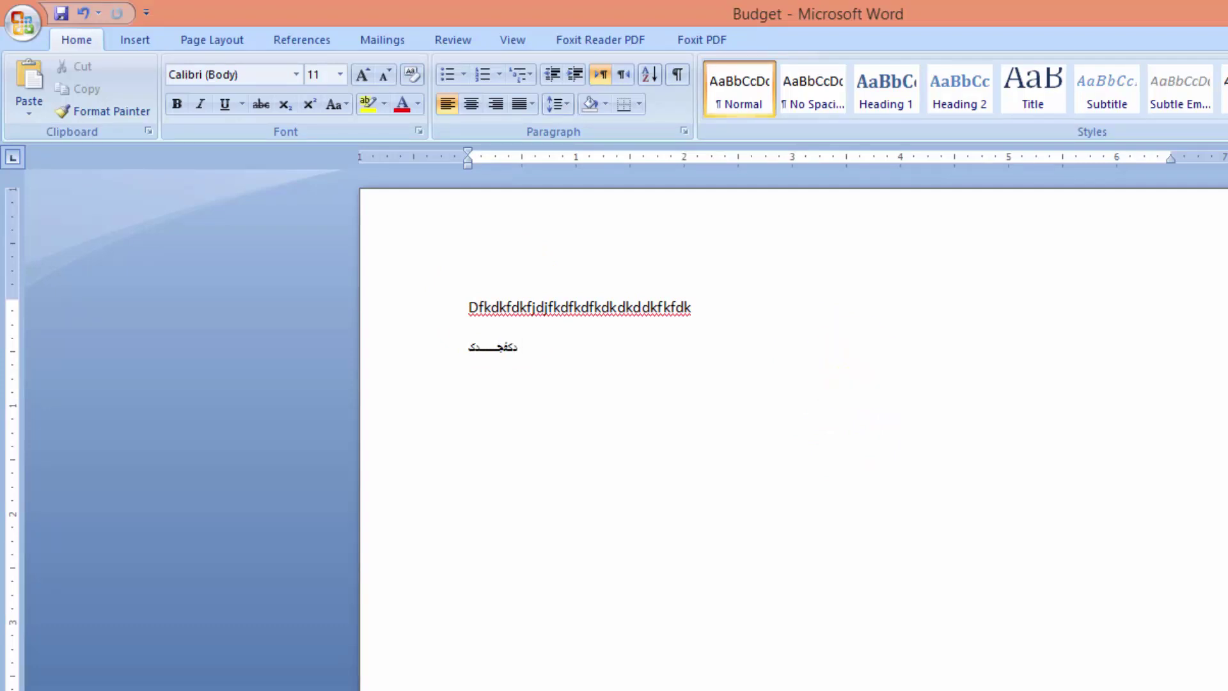
pyautogui.hotkey('ctrl', 'z')
# Step: Add a new paragraph below the first Urdu line with the text "دکجفدییعری پاکیستان"
pyautogui.keyDown('ctrl'); pyautogui.scroll(-2, 614, 435); pyautogui.keyUp('ctrl')
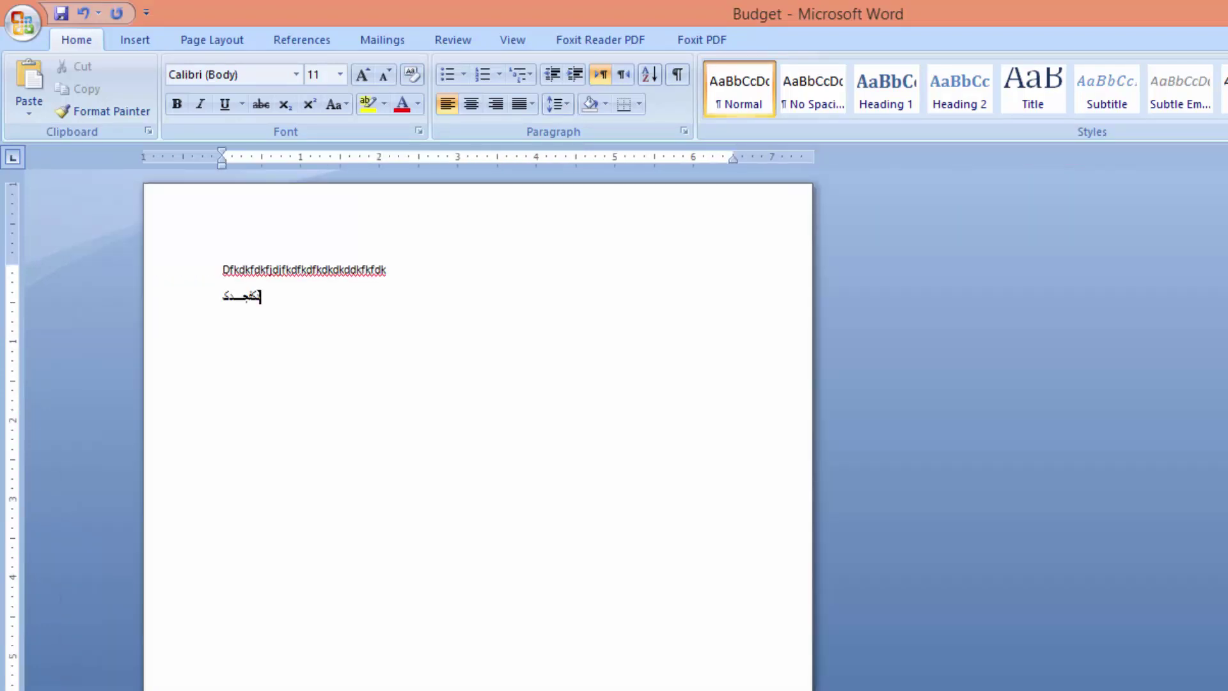
pyautogui.scroll(2, 614, 435)
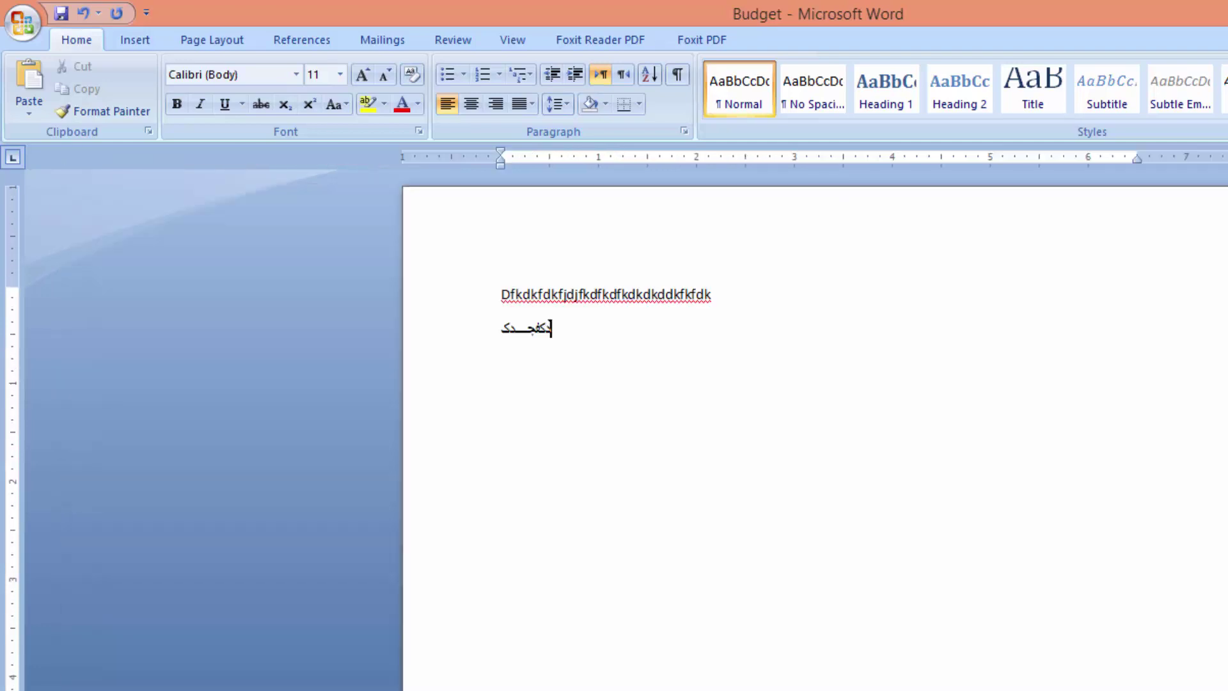
pyautogui.scroll(5, 614, 434)
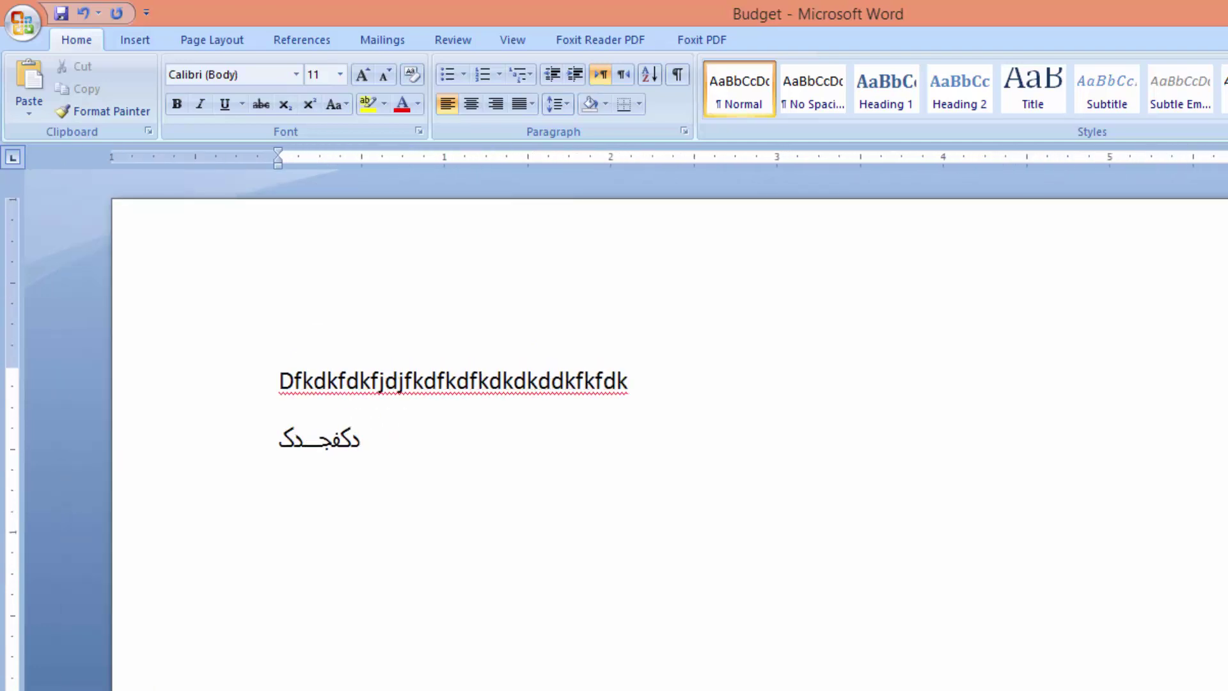
pyautogui.press('Return')
pyautogui.write('دکجفدییع')
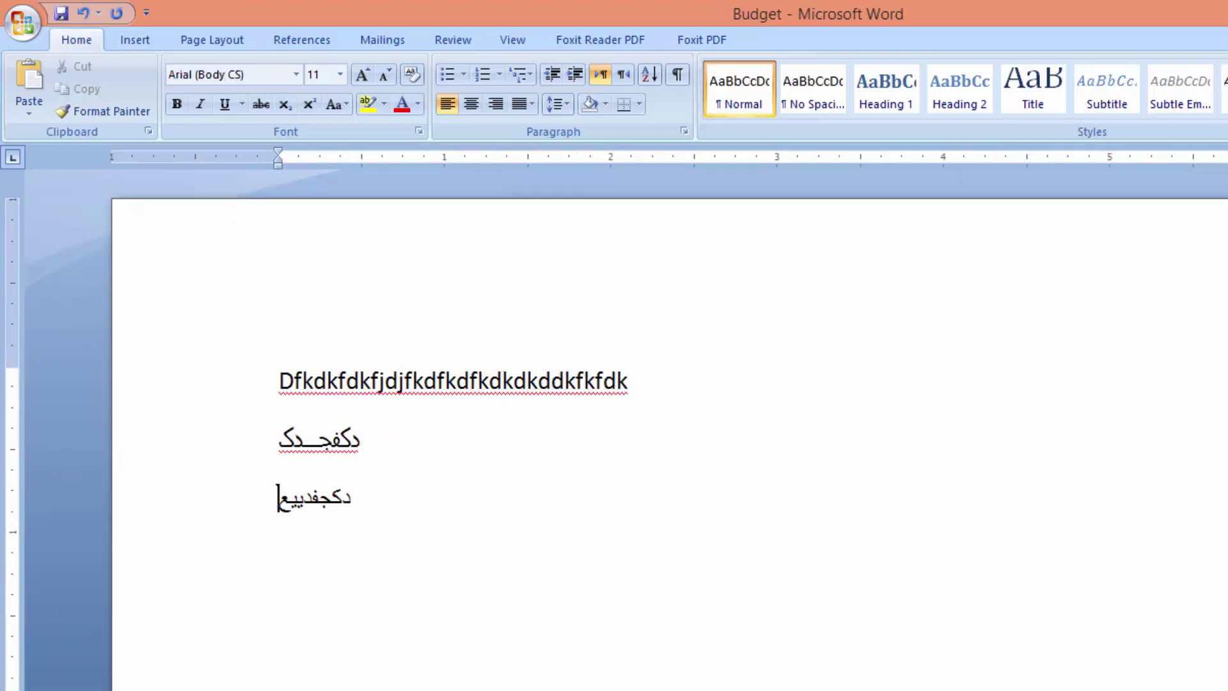
pyautogui.write('ری')
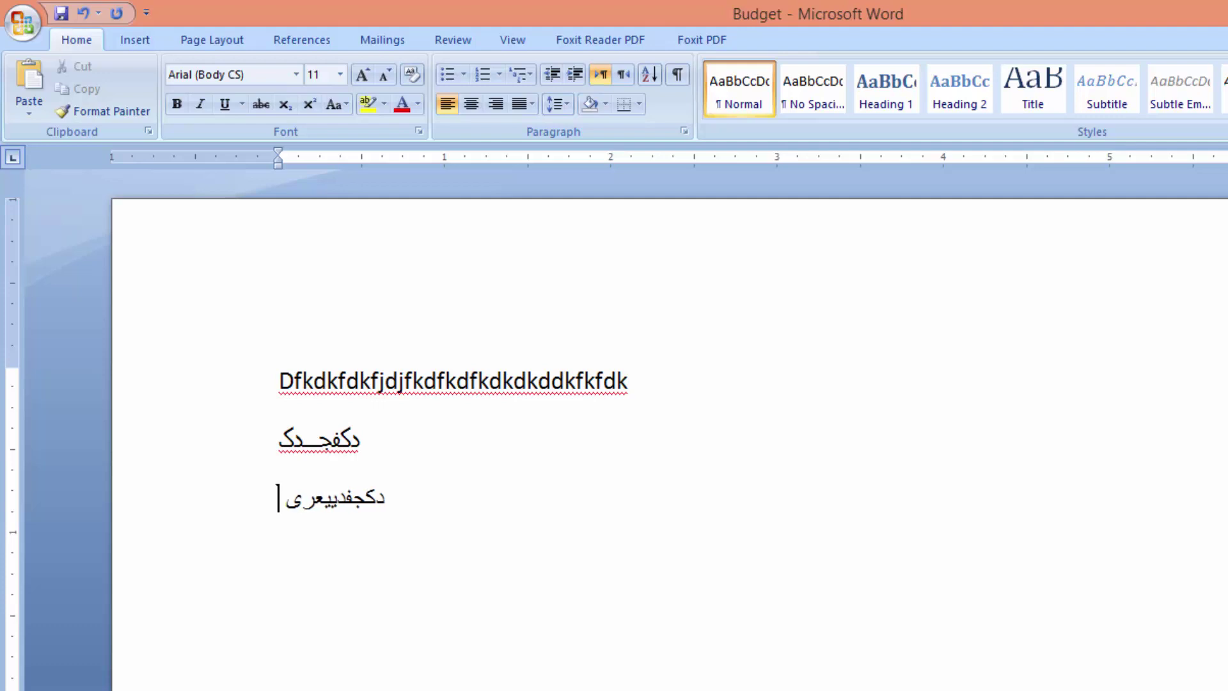
pyautogui.write(' پاک')
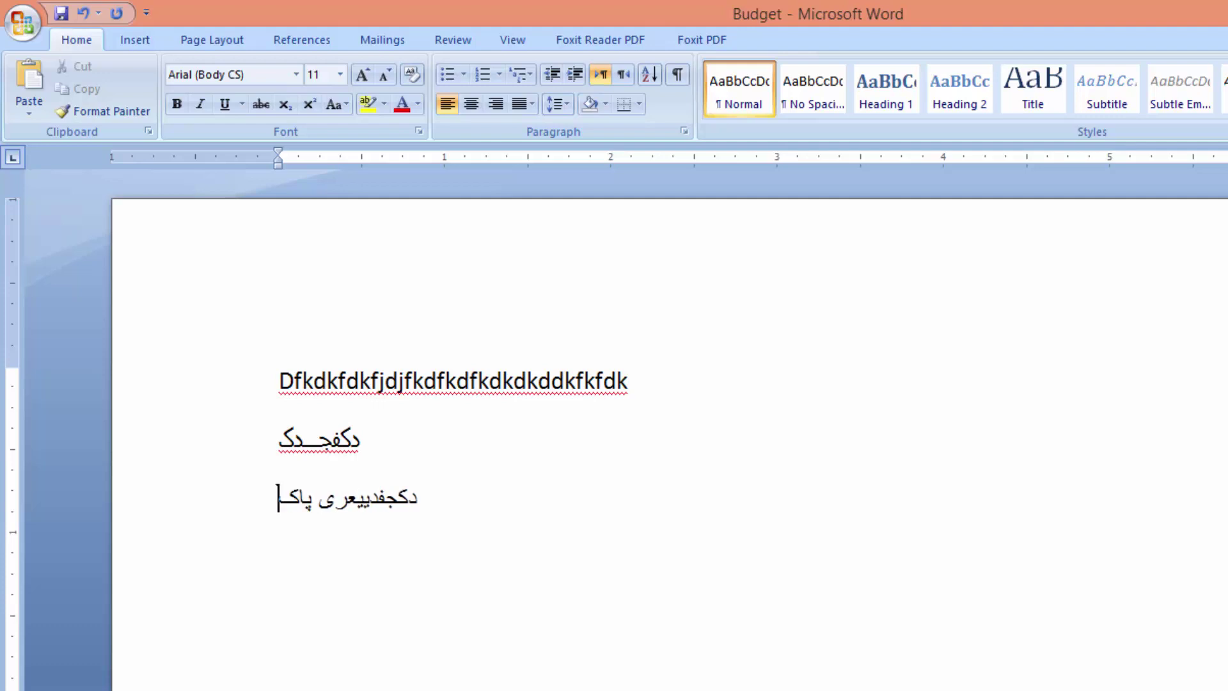
pyautogui.write('یستا')
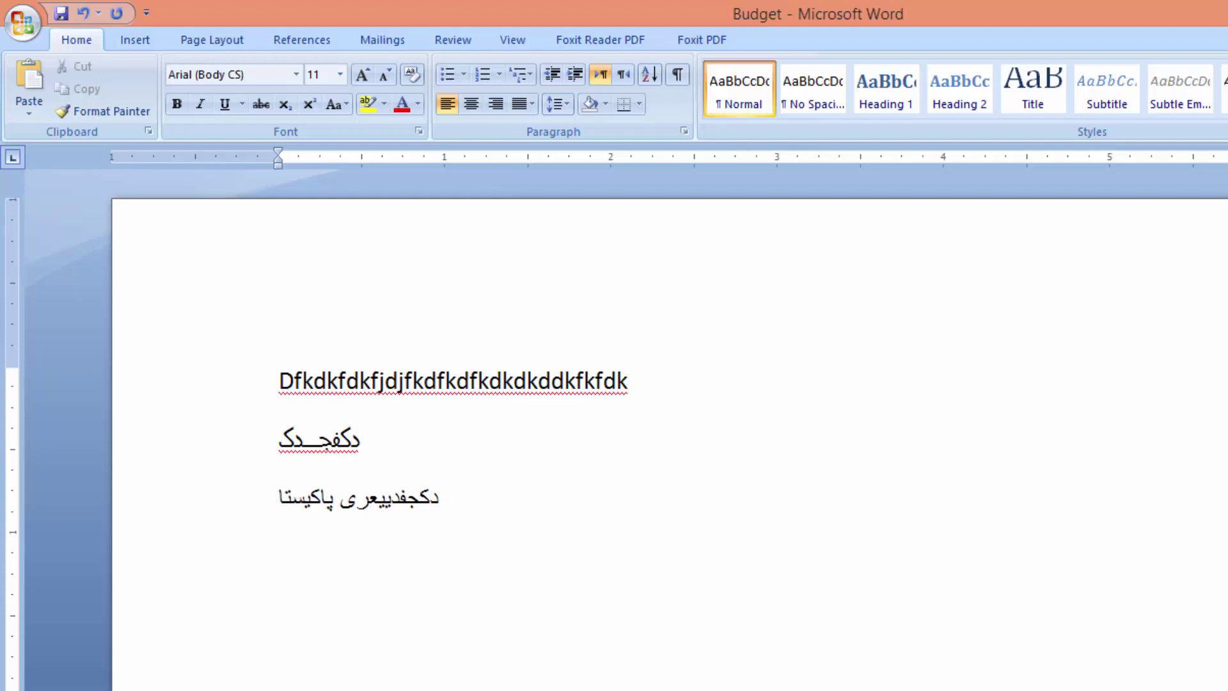
pyautogui.write('ن')
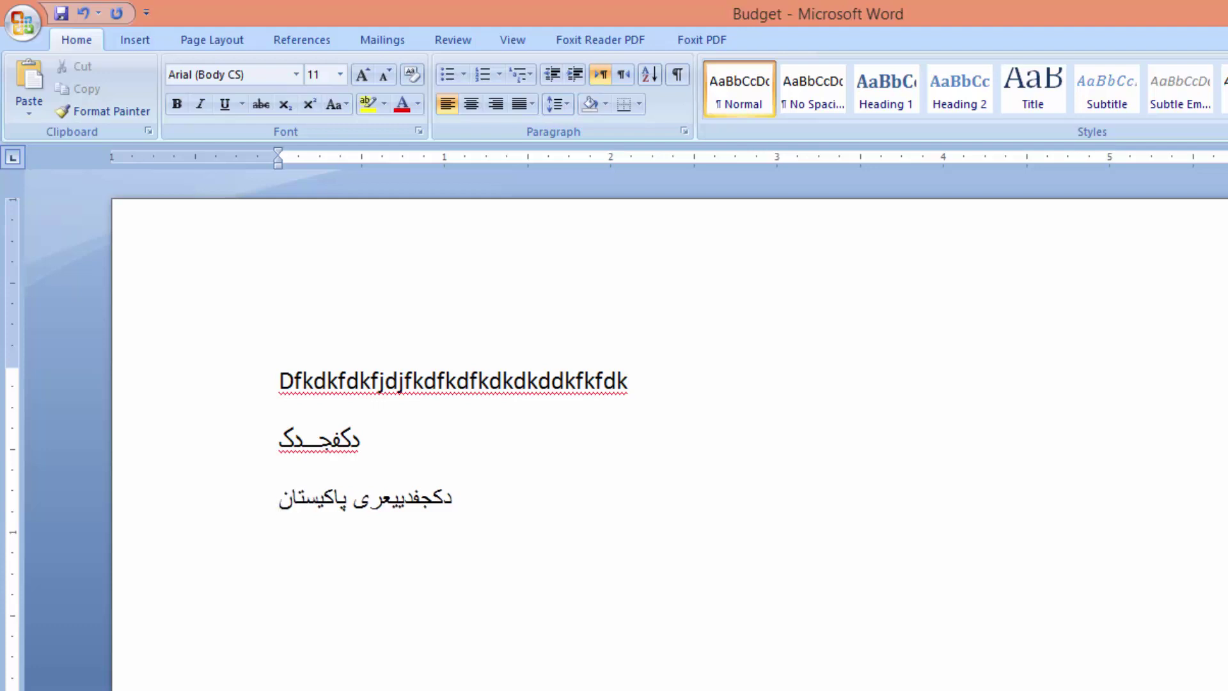
# Step: Enlarge the word "پاکیستان" at the end of the last Urdu line to font size 48
pyautogui.hotkey('shift', 'Right')
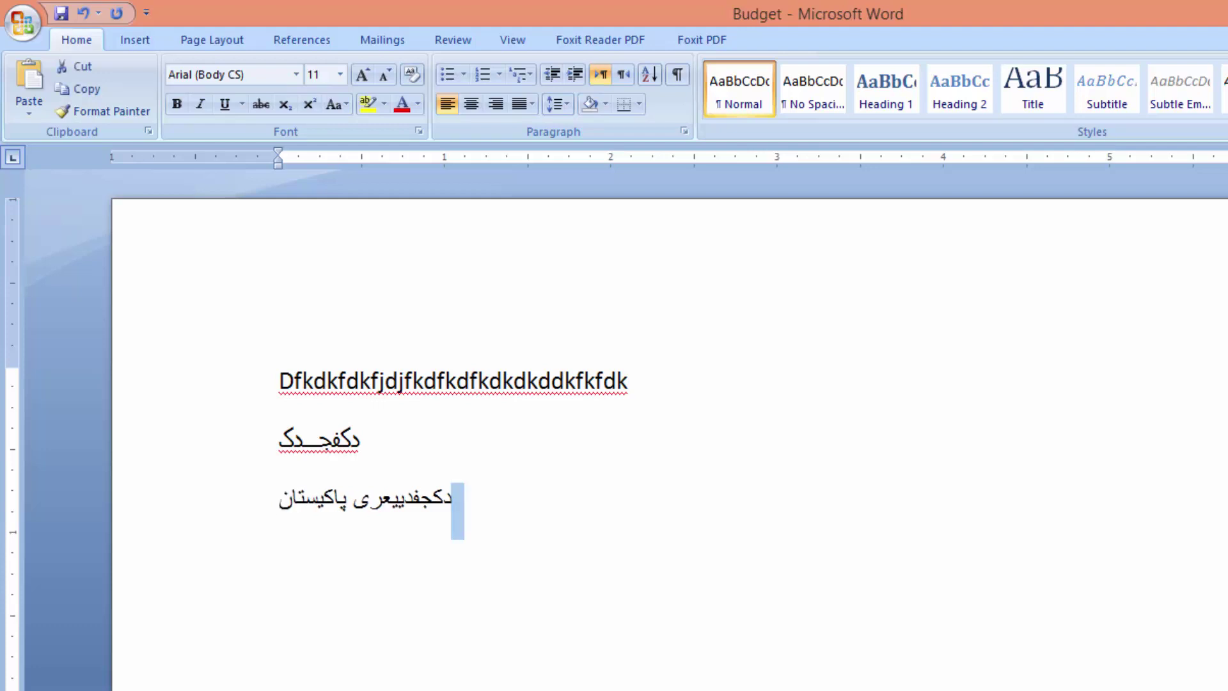
pyautogui.hotkey('shift', 'Left')
pyautogui.hotkey('shift', 'Left')
pyautogui.hotkey('shift', 'Left')
pyautogui.hotkey('shift', 'Left')
pyautogui.hotkey('shift', 'Left')
pyautogui.hotkey('shift', 'Left')
pyautogui.hotkey('shift', 'Left')
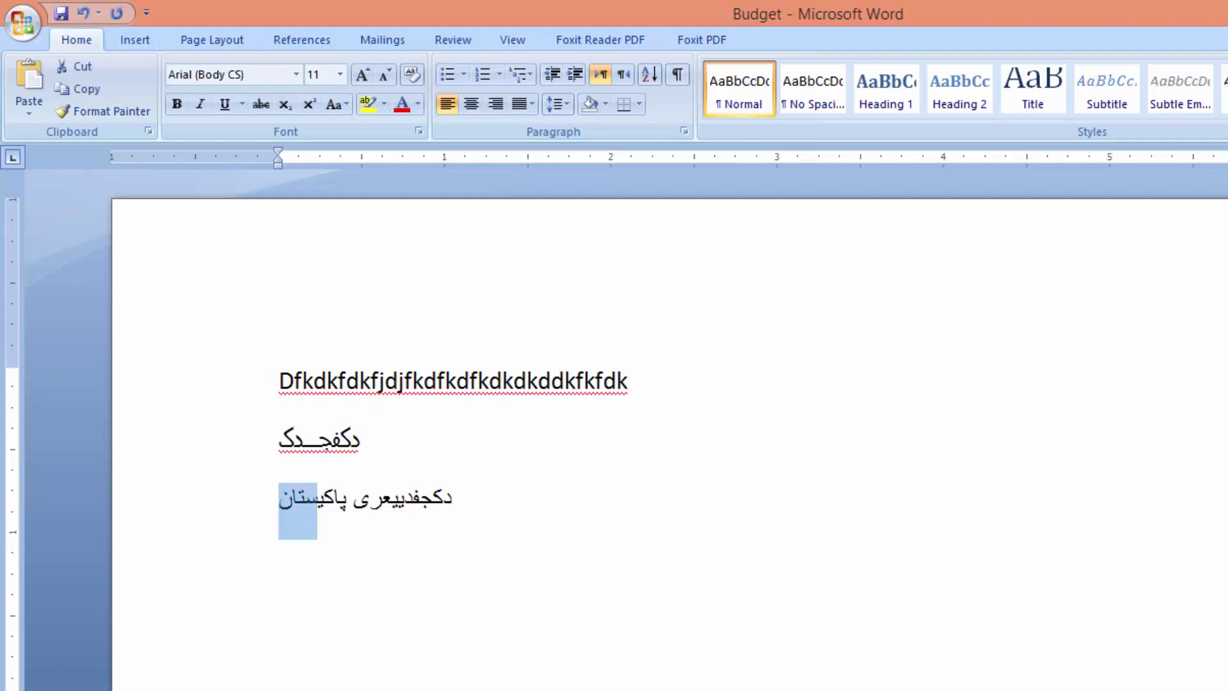
pyautogui.hotkey('shift', 'Left')
pyautogui.hotkey('shift', 'Left')
pyautogui.hotkey('shift', 'Left')
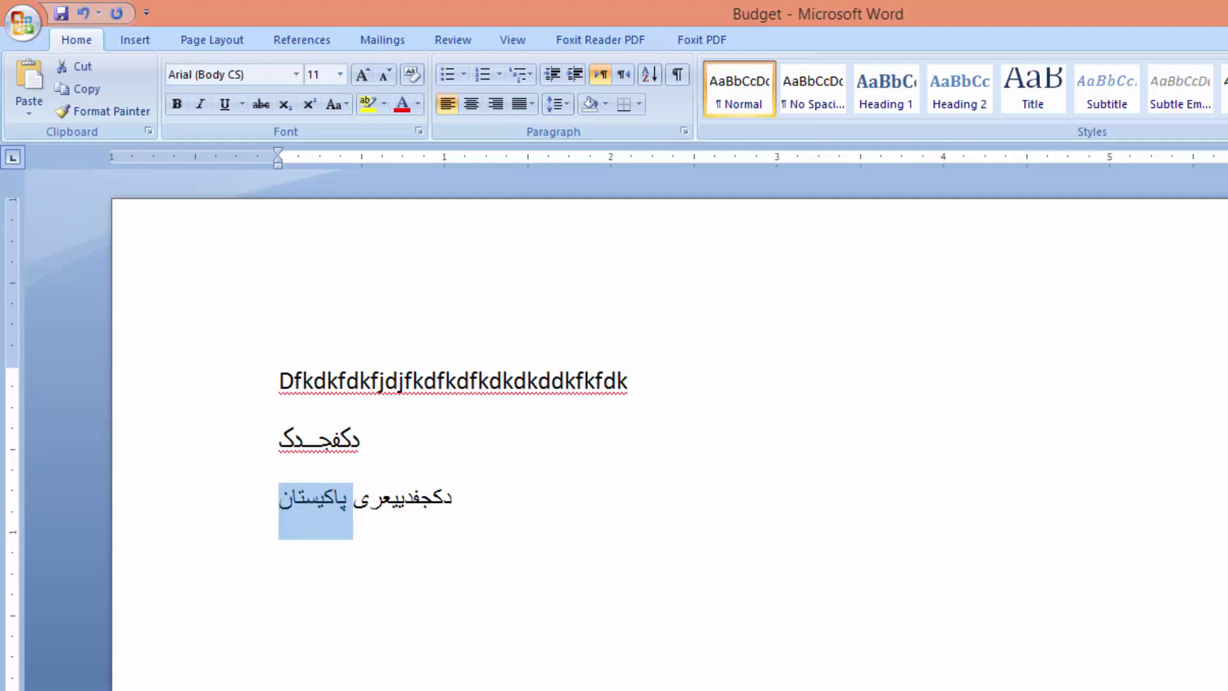
pyautogui.keyDown('ctrl'); pyautogui.scroll(2, 613, 447); pyautogui.keyUp('ctrl')
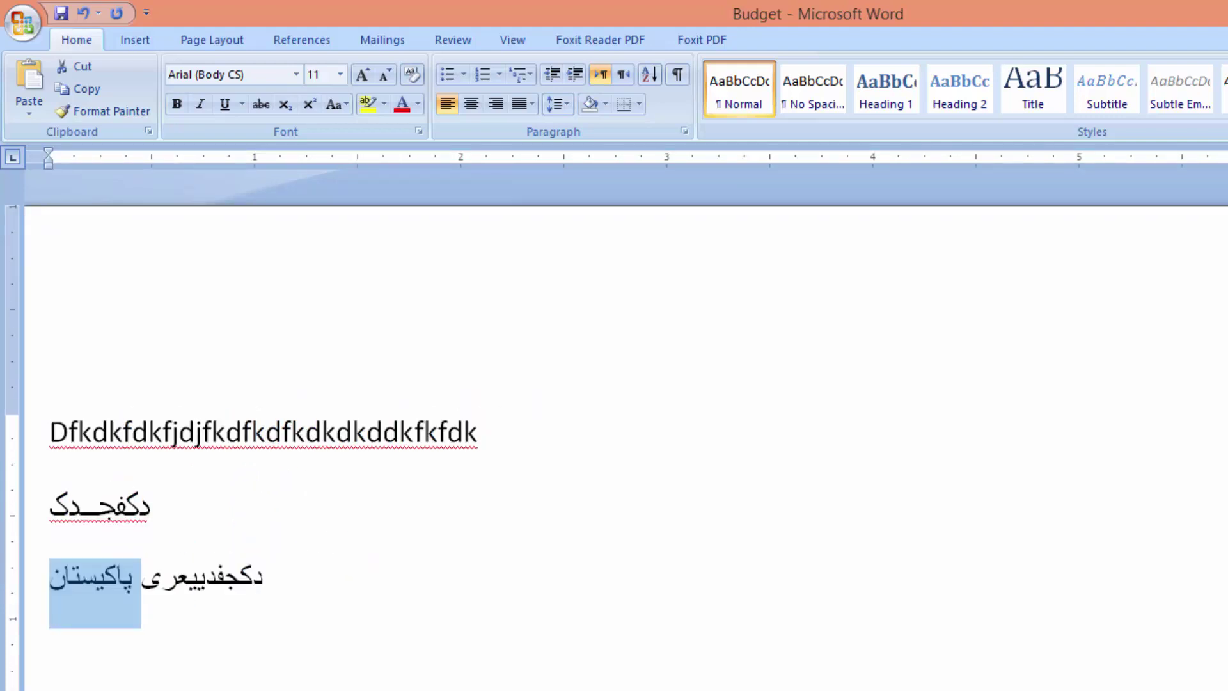
pyautogui.keyDown('ctrl'); pyautogui.scroll(1, 614, 447); pyautogui.keyUp('ctrl')
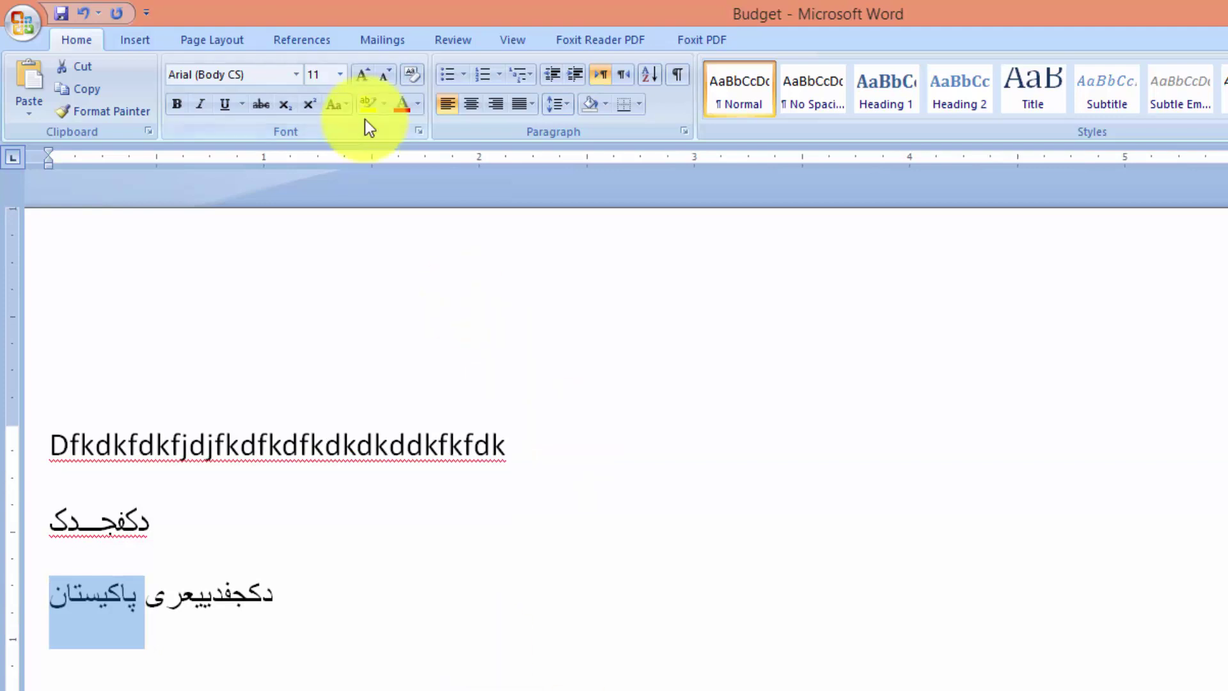
pyautogui.keyDown('ctrl'); pyautogui.scroll(-4, 614, 448); pyautogui.keyUp('ctrl')
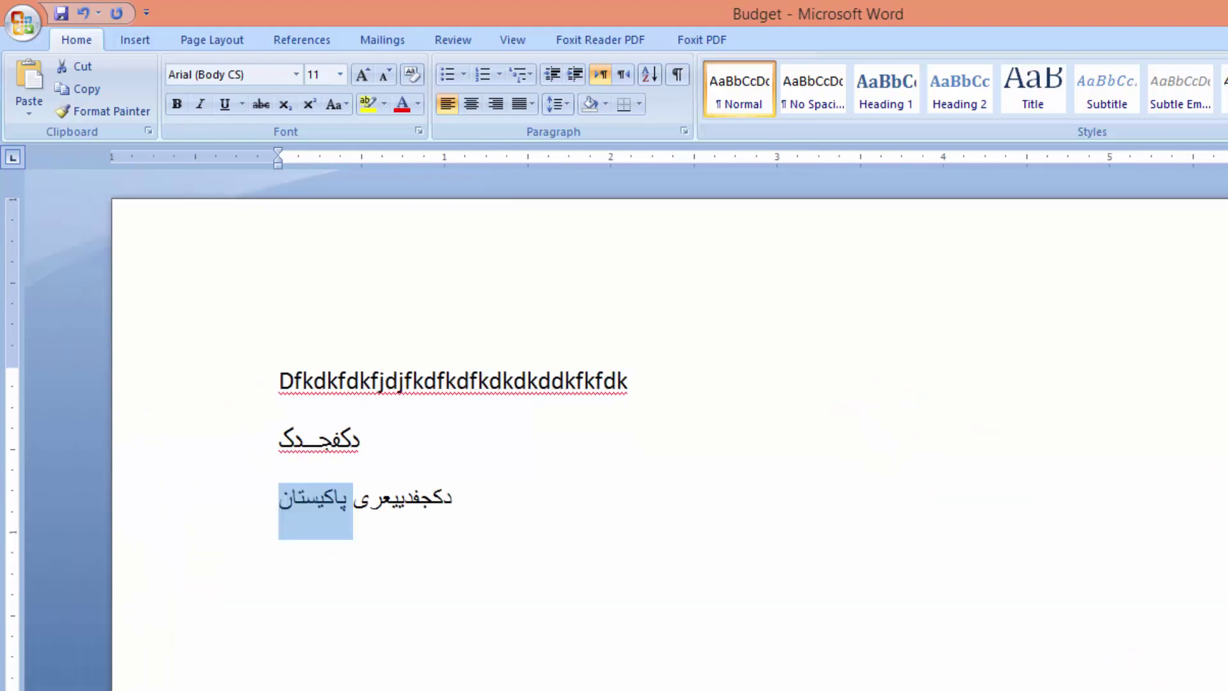
pyautogui.keyDown('ctrl'); pyautogui.scroll(-2, 663, 435); pyautogui.keyUp('ctrl')
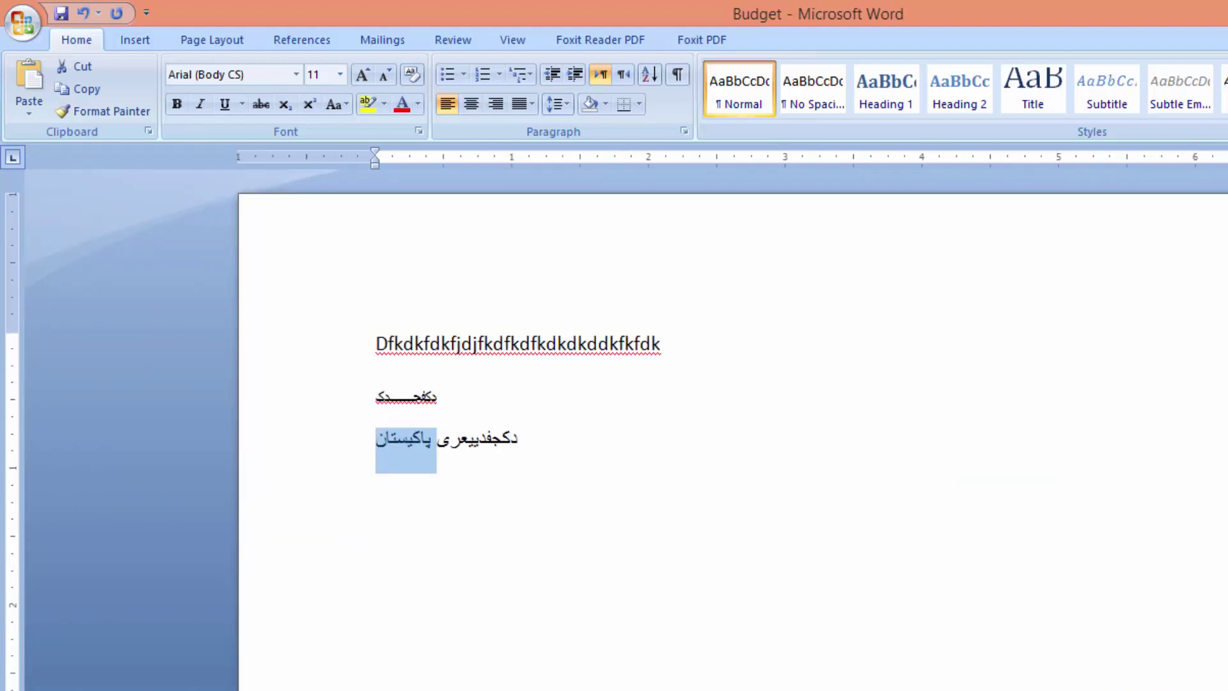
pyautogui.click(371, 71)
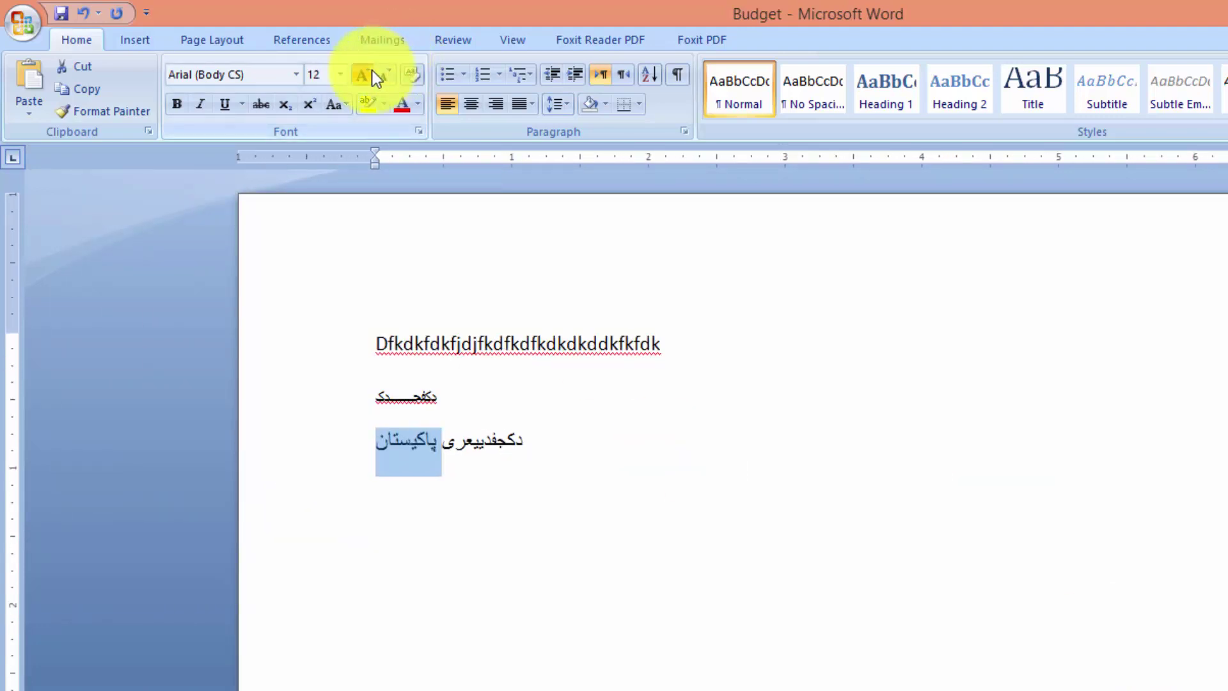
pyautogui.click(371, 70)
pyautogui.click(371, 71)
pyautogui.click(371, 70)
pyautogui.click(371, 70)
pyautogui.click(371, 70)
pyautogui.click(371, 71)
pyautogui.click(371, 71)
pyautogui.click(371, 70)
pyautogui.click(371, 70)
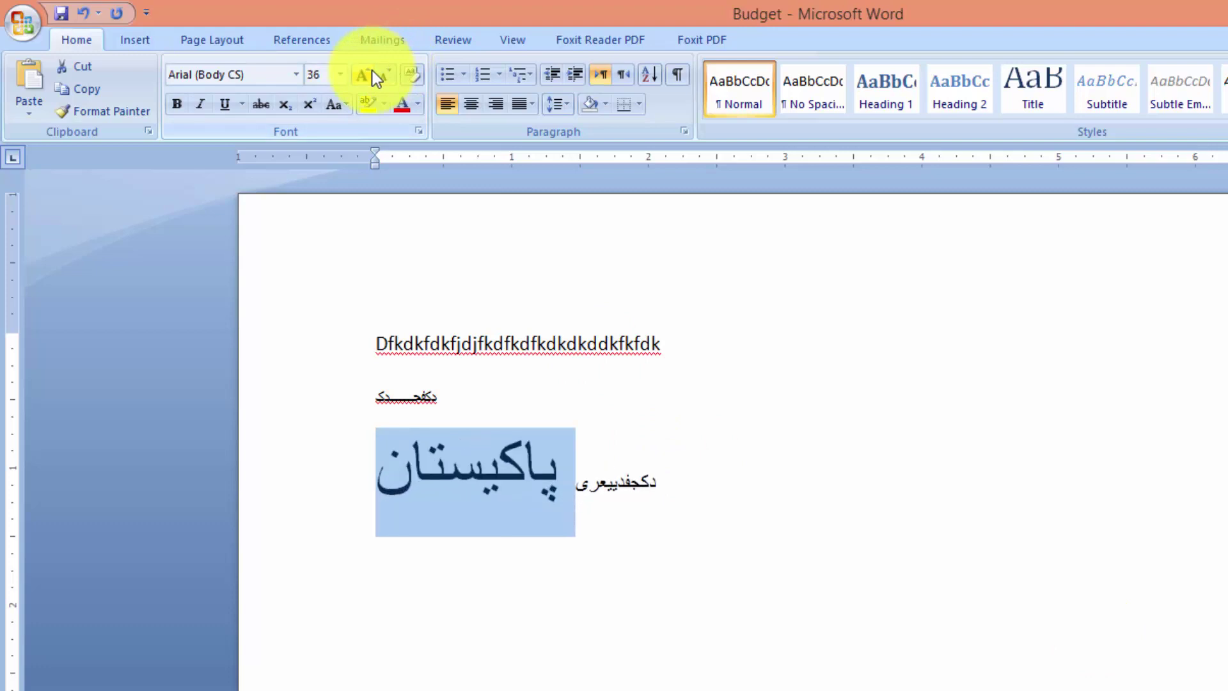
pyautogui.click(371, 71)
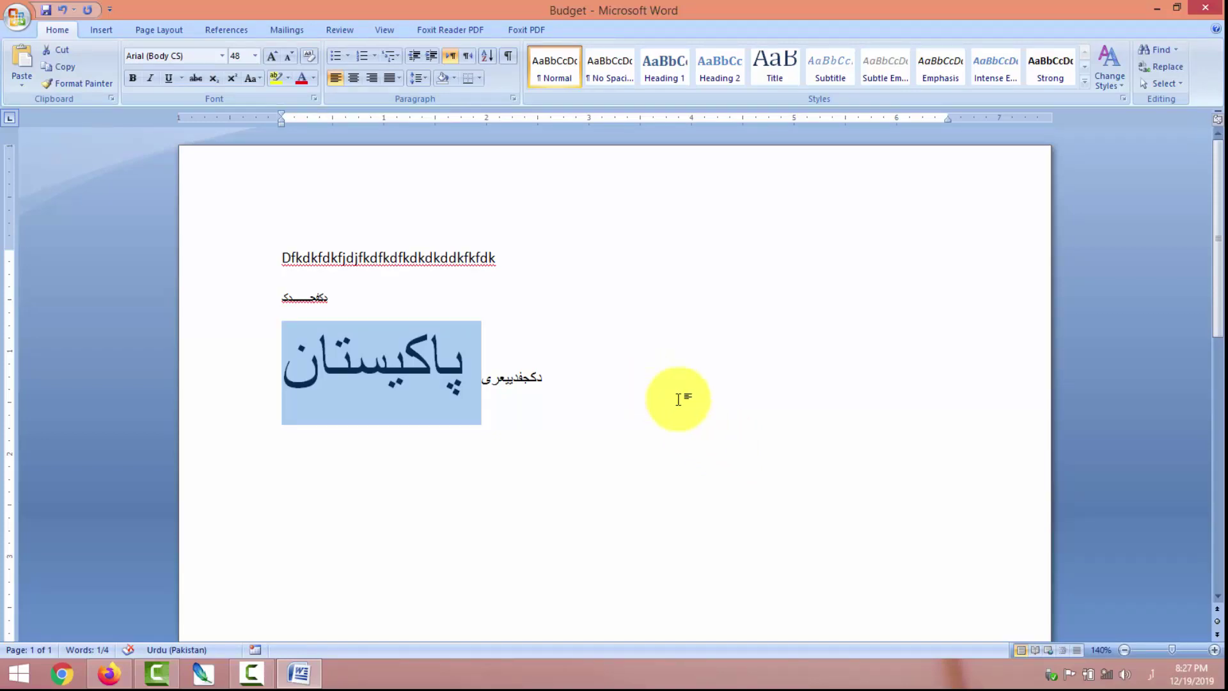
# Step: Switch the input language back to English (United States) and load google.com.pk in Firefox
pyautogui.click(1151, 674)
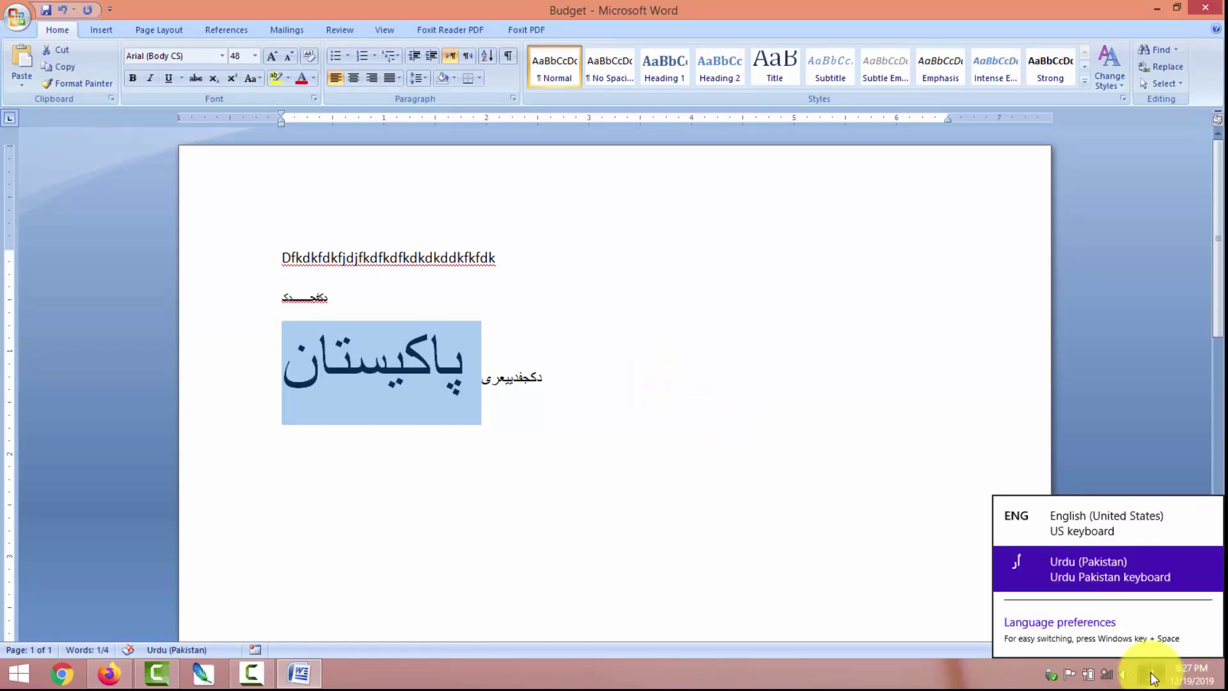
pyautogui.click(1076, 539)
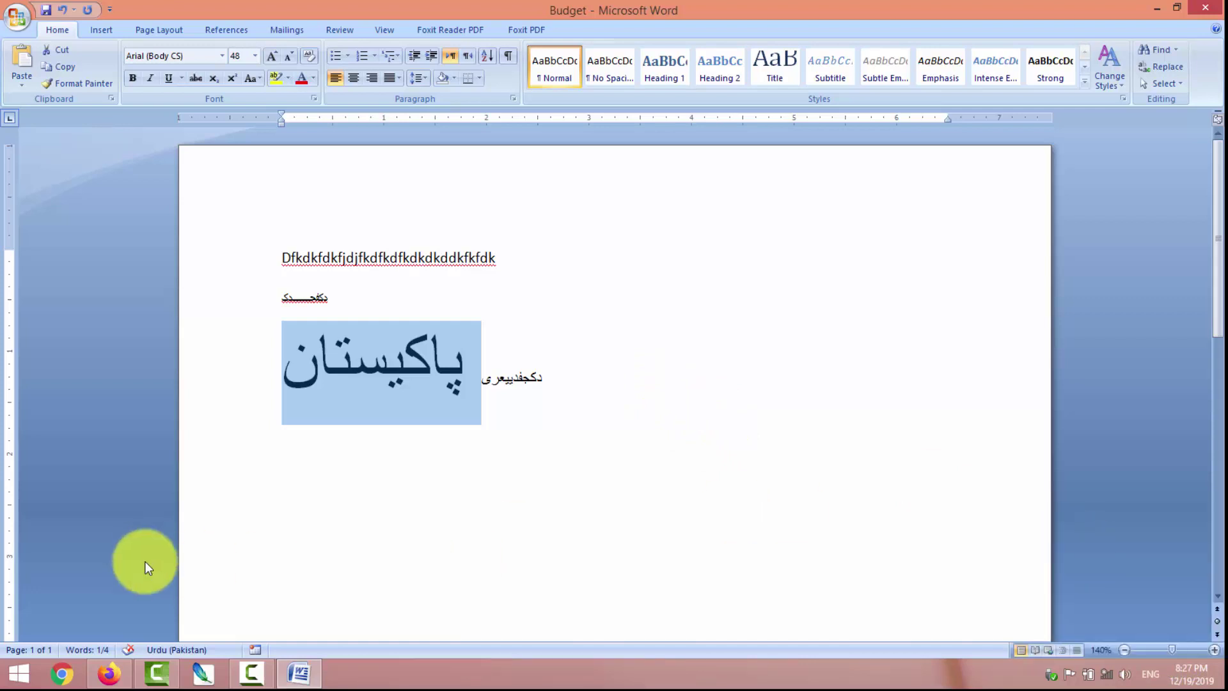
pyautogui.click(108, 672)
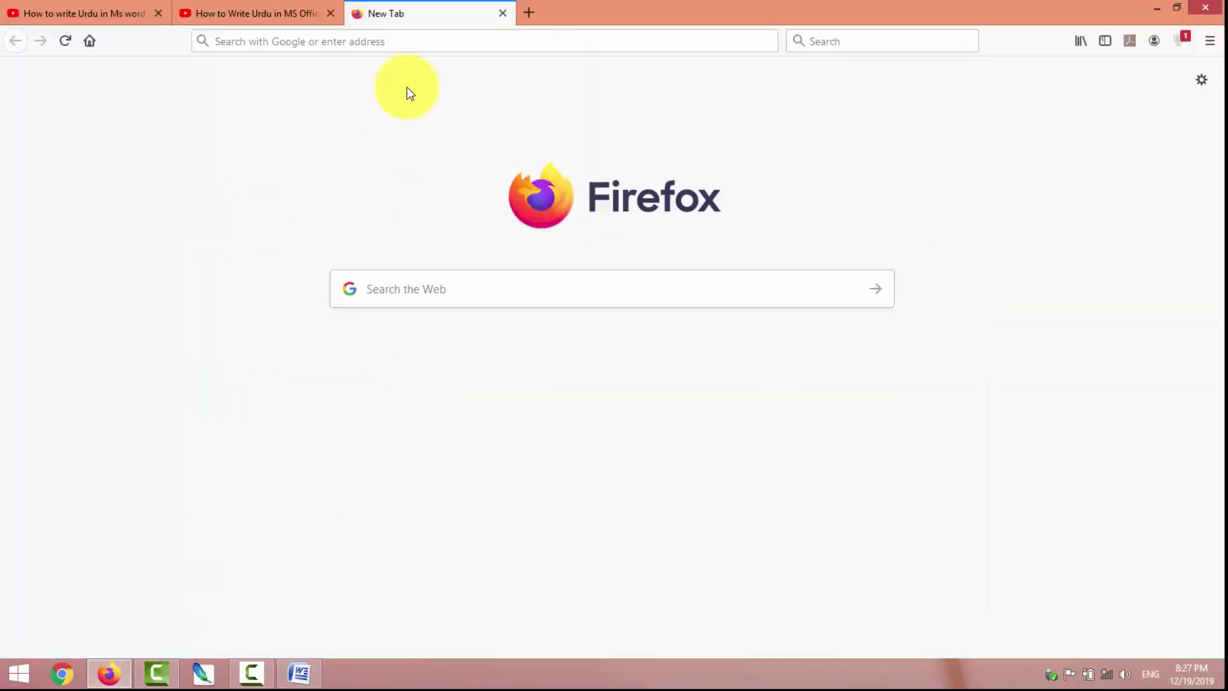
pyautogui.click(392, 38)
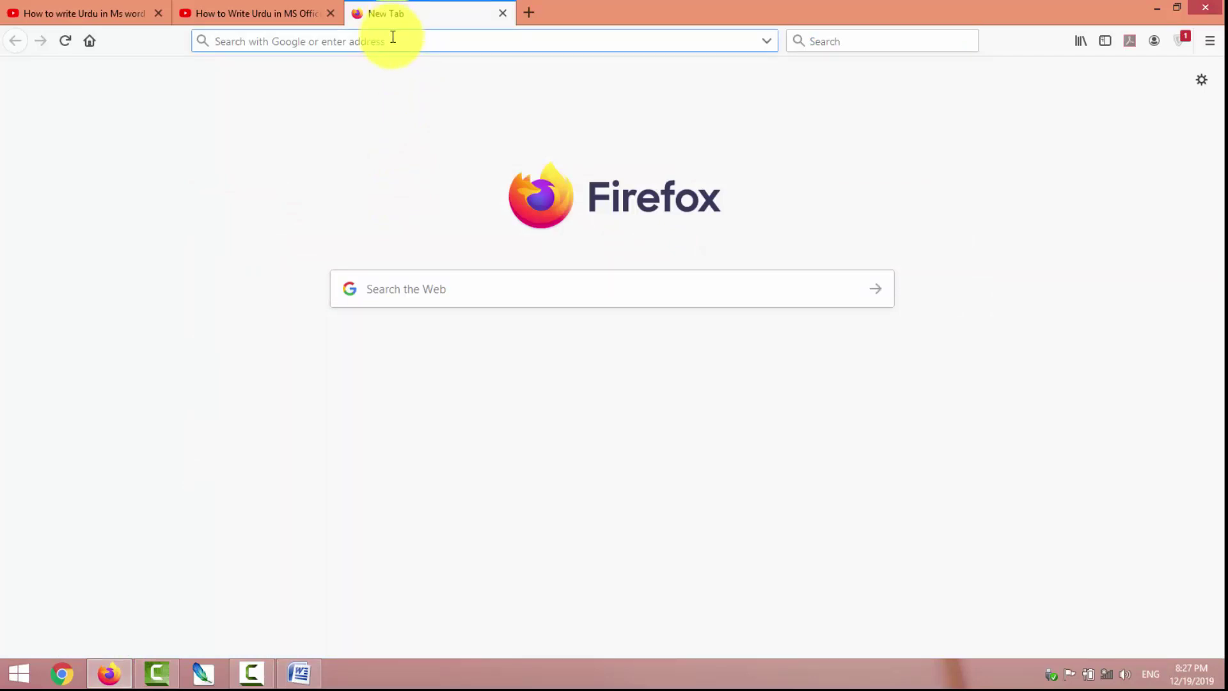
pyautogui.write('google.com.pk/')
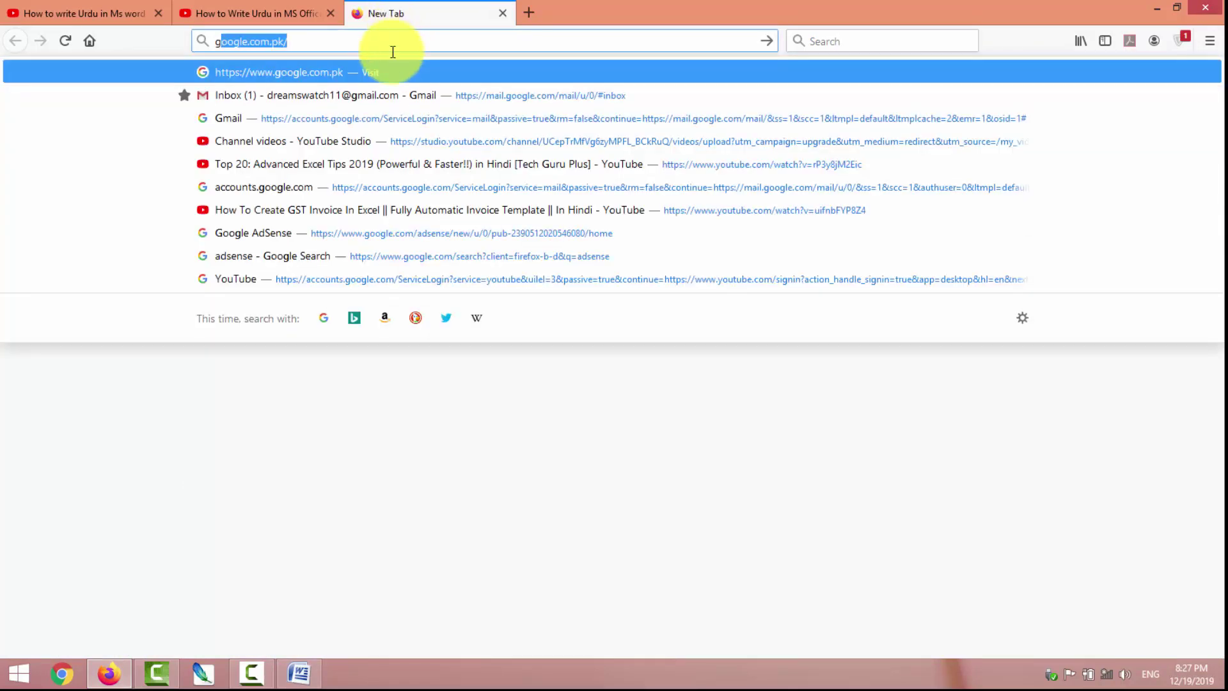
pyautogui.press('Return')
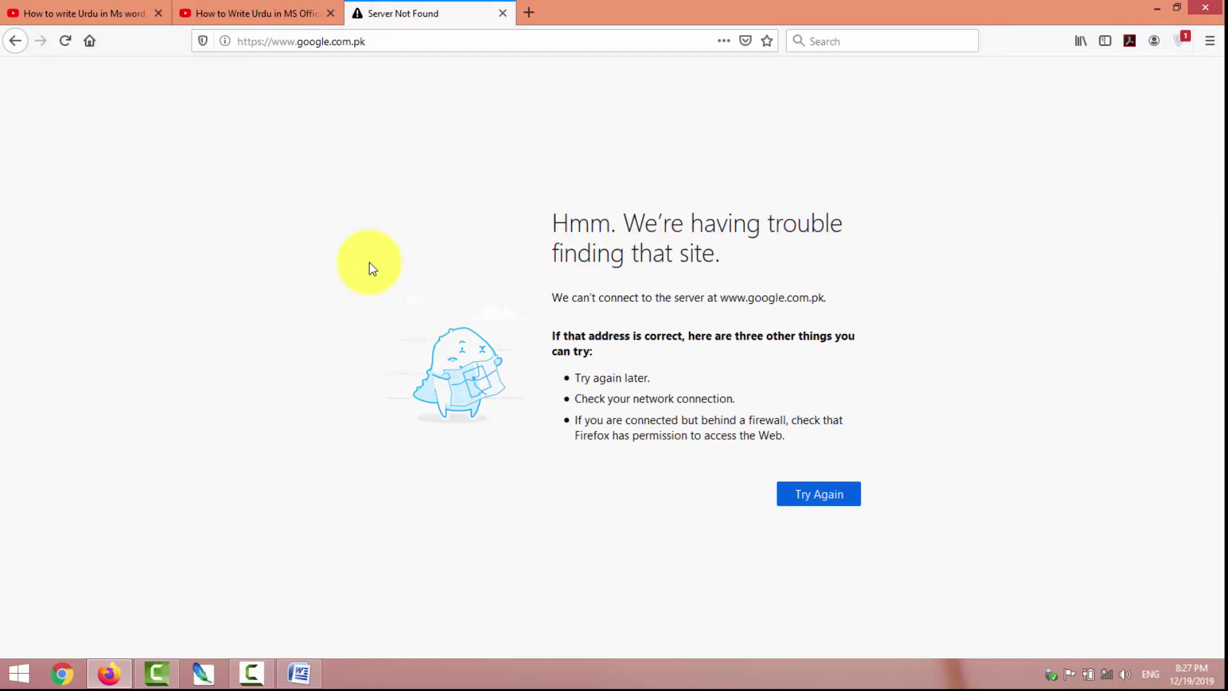
pyautogui.hotkey('ctrl', 'l')
pyautogui.write('goo')
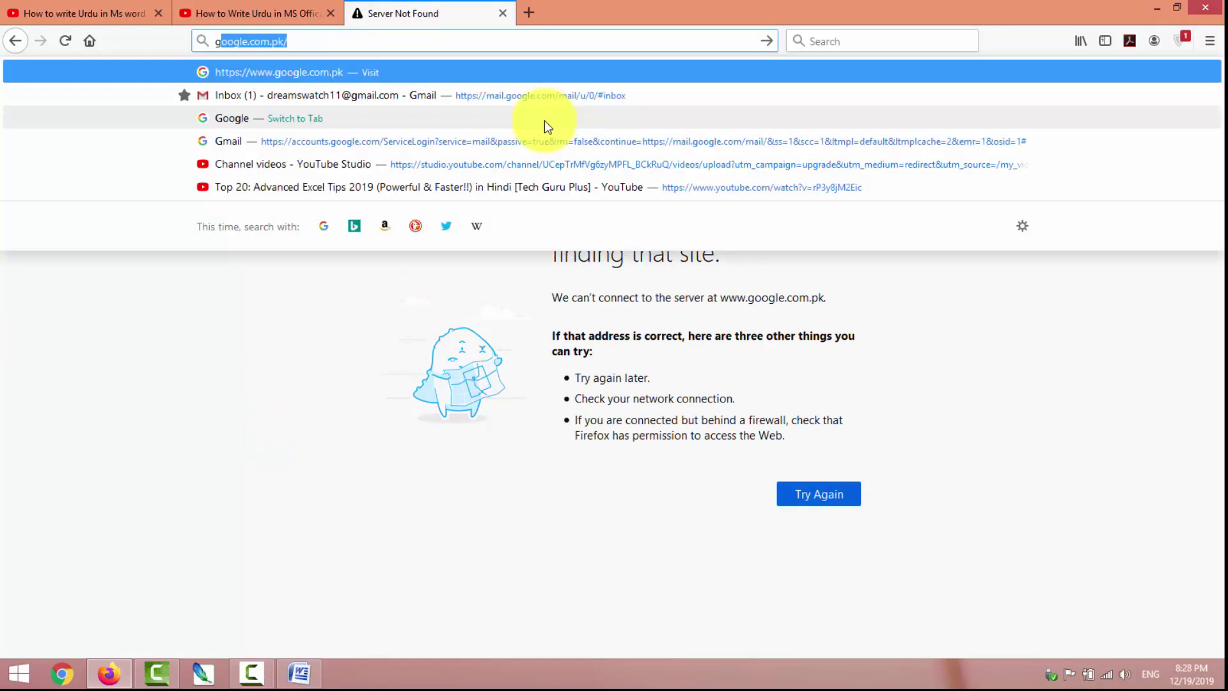
pyautogui.click(491, 63)
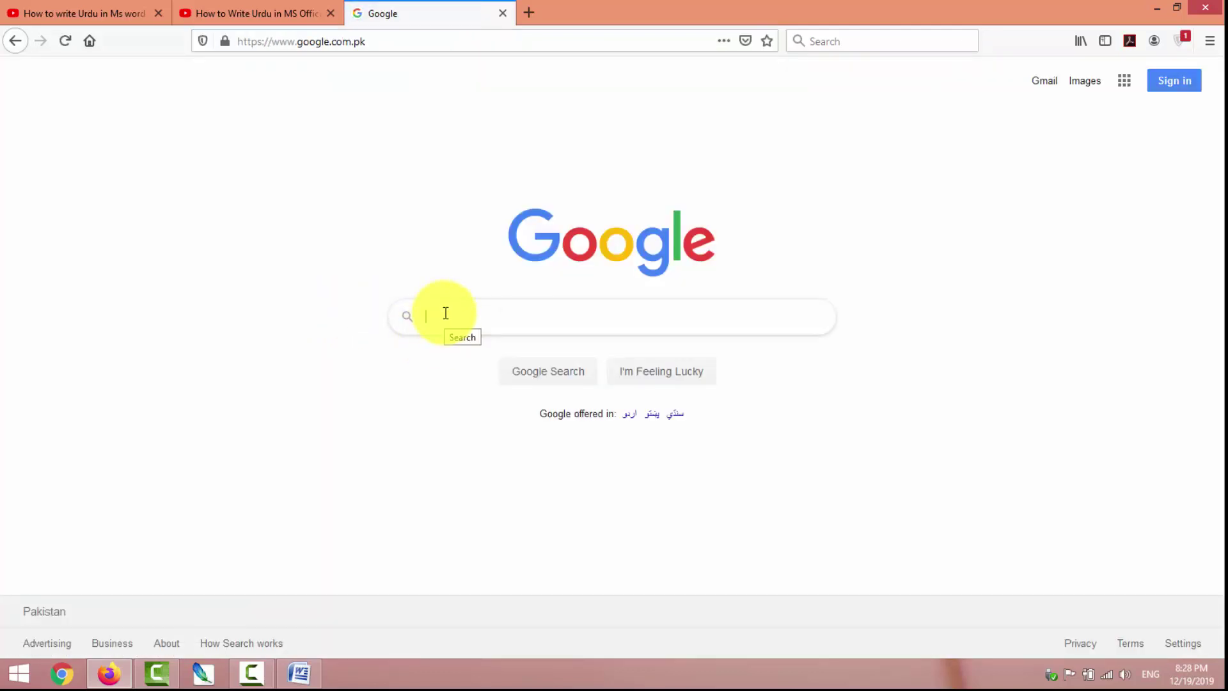
pyautogui.write('pak urdu i')
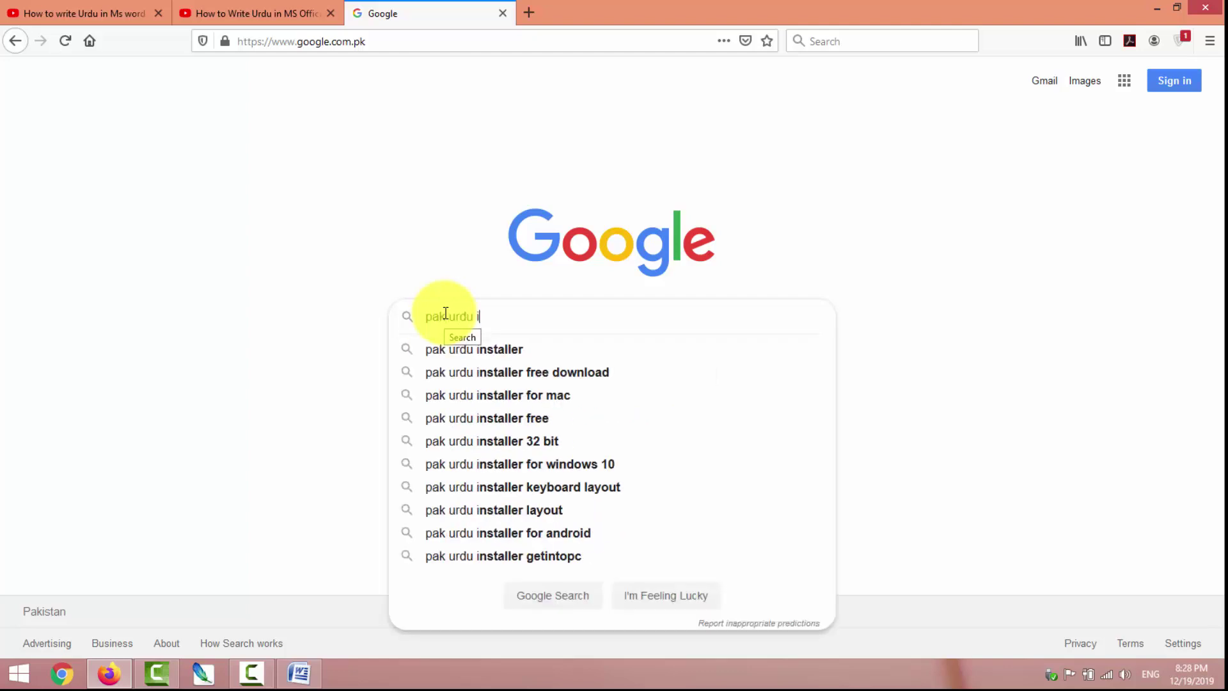
pyautogui.write('nstall')
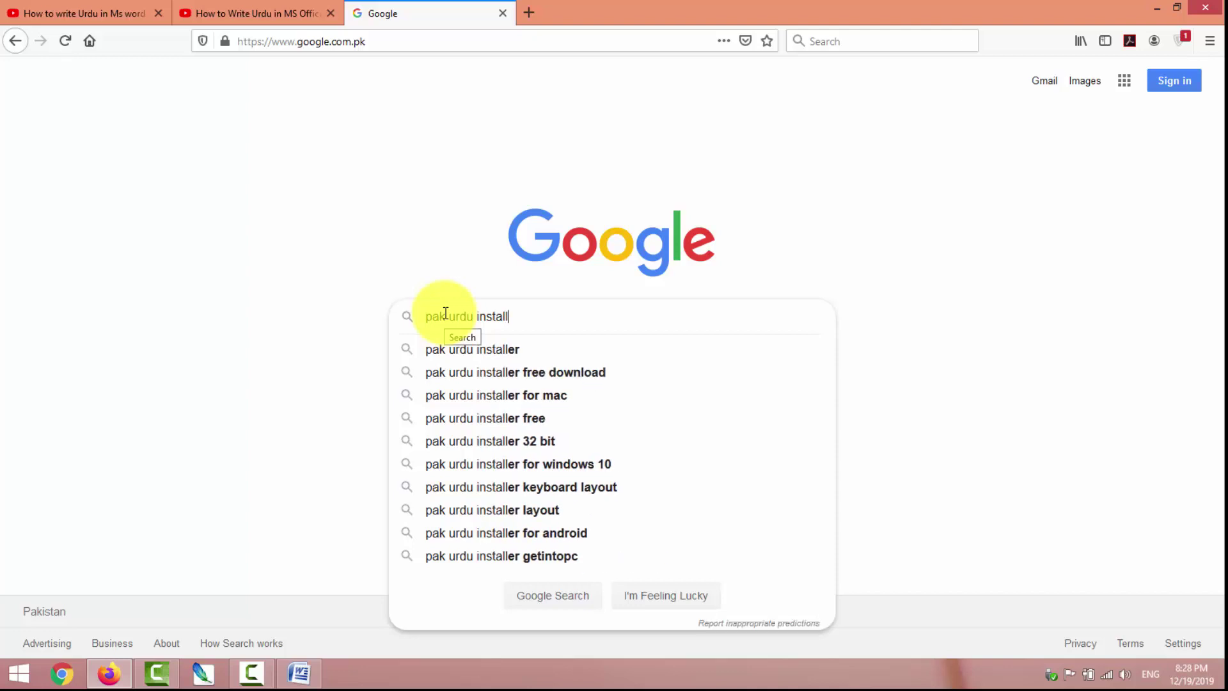
pyautogui.click(479, 372)
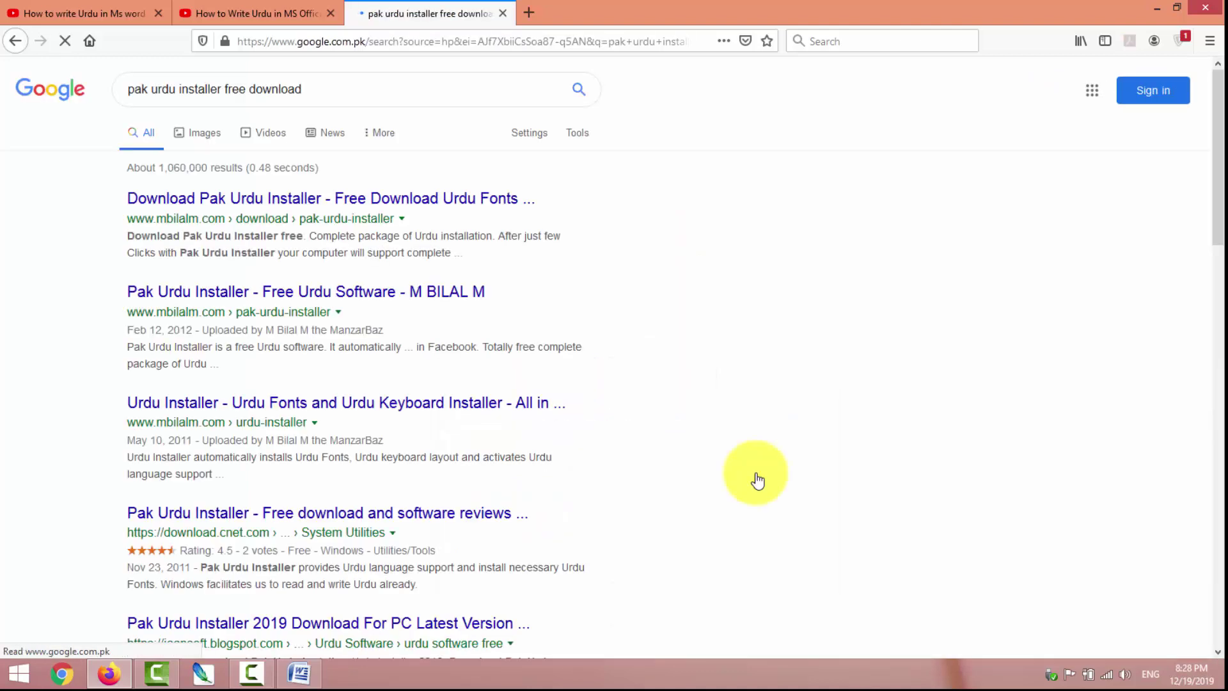
pyautogui.click(434, 211)
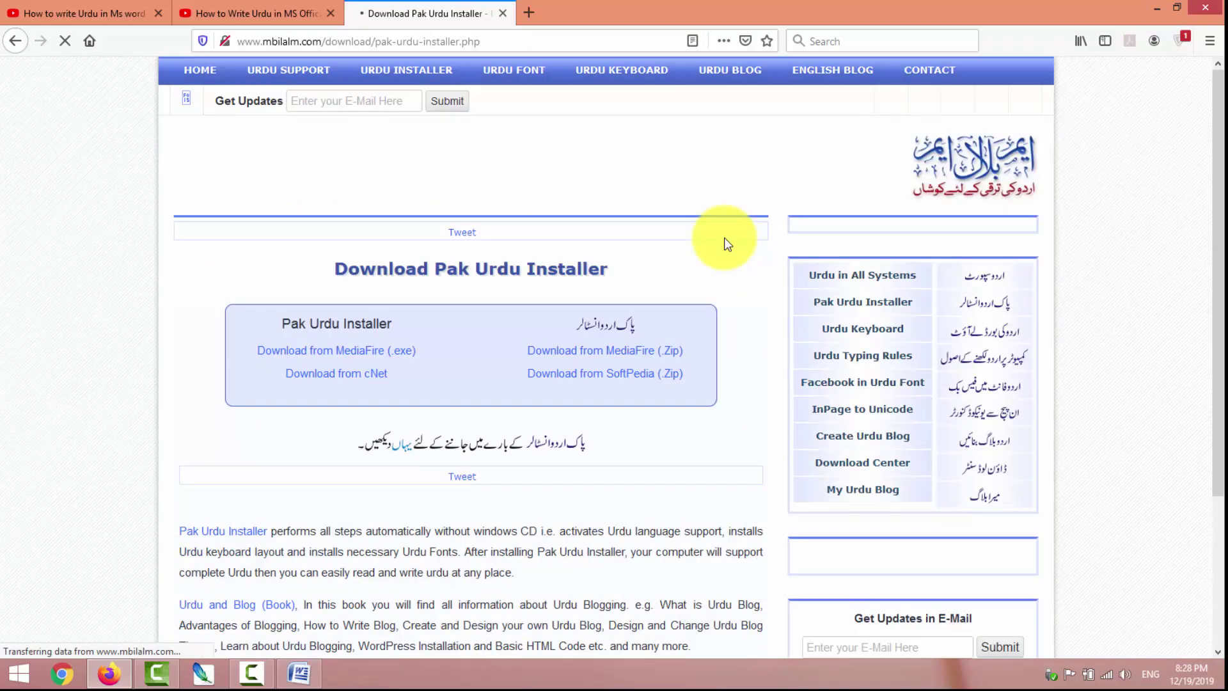
# Step: Download Pak-Urdu-Installer.exe through the MediaFire (.exe) link and save the file
pyautogui.click(365, 360)
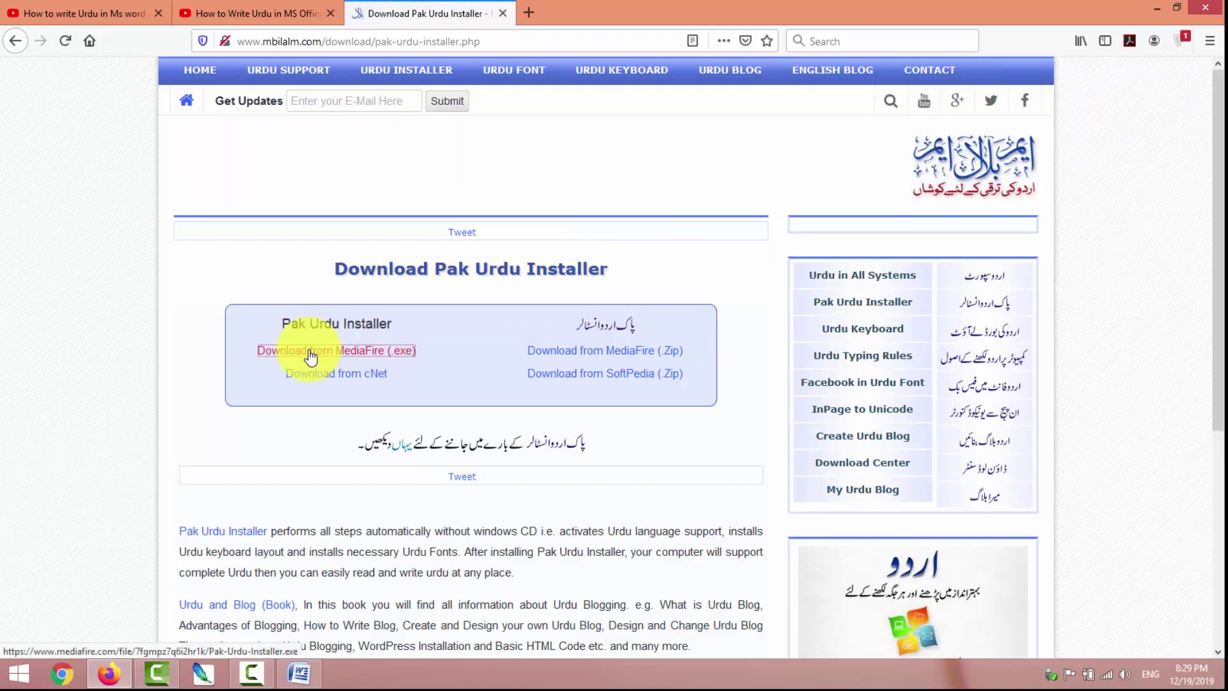
pyautogui.click(448, 13)
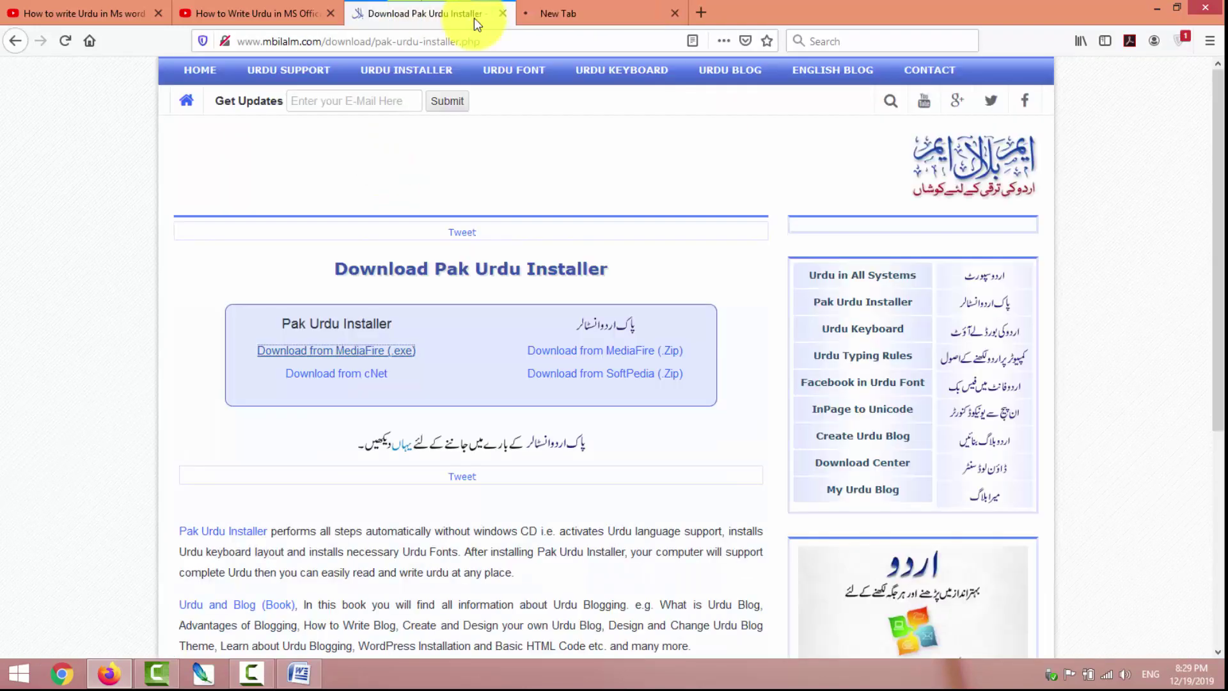
pyautogui.click(551, 14)
pyautogui.click(460, 14)
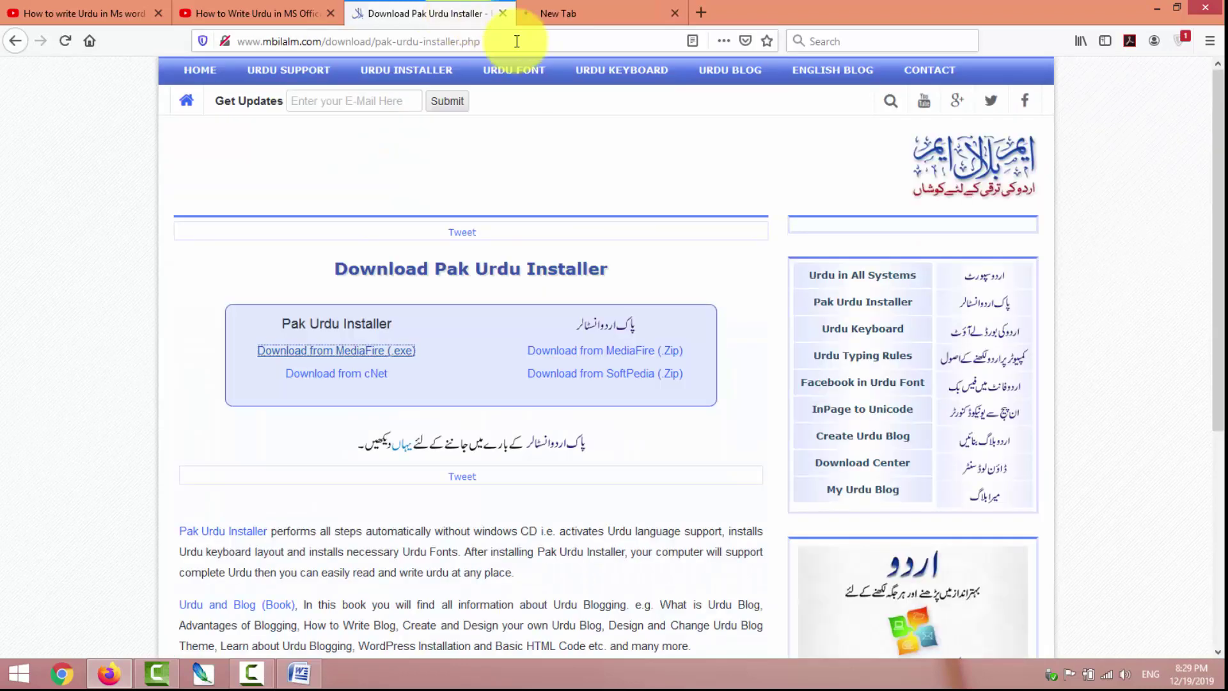
pyautogui.click(548, 19)
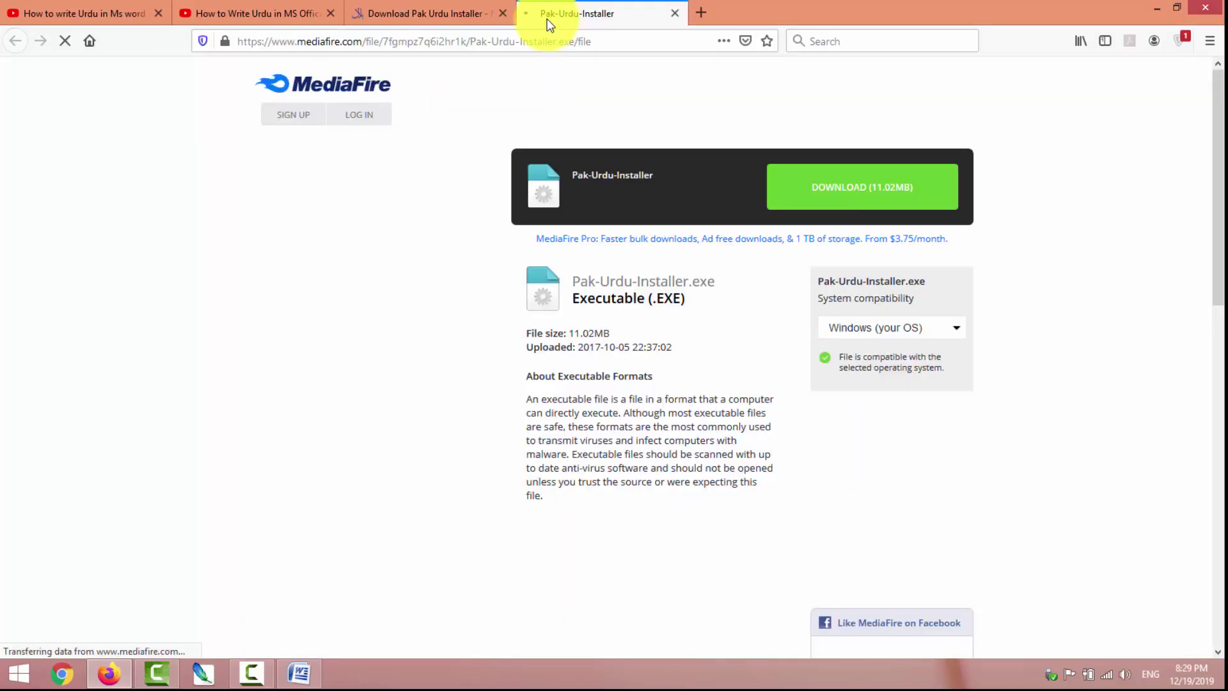
pyautogui.click(810, 197)
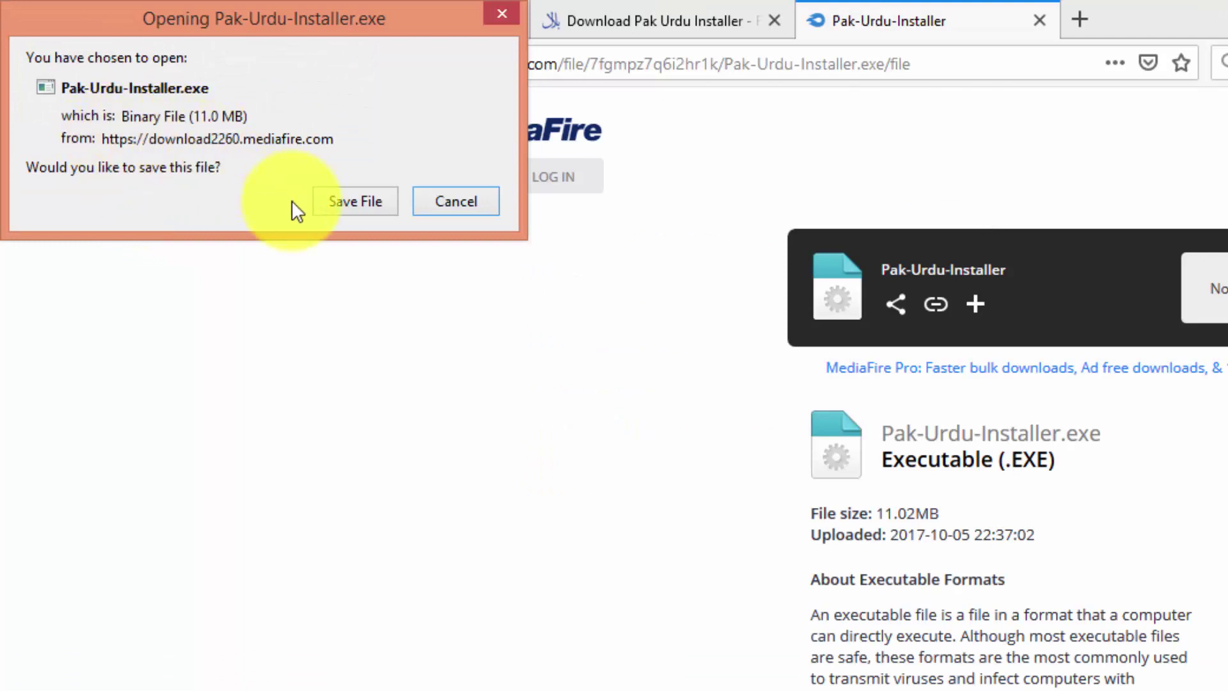
pyautogui.click(335, 204)
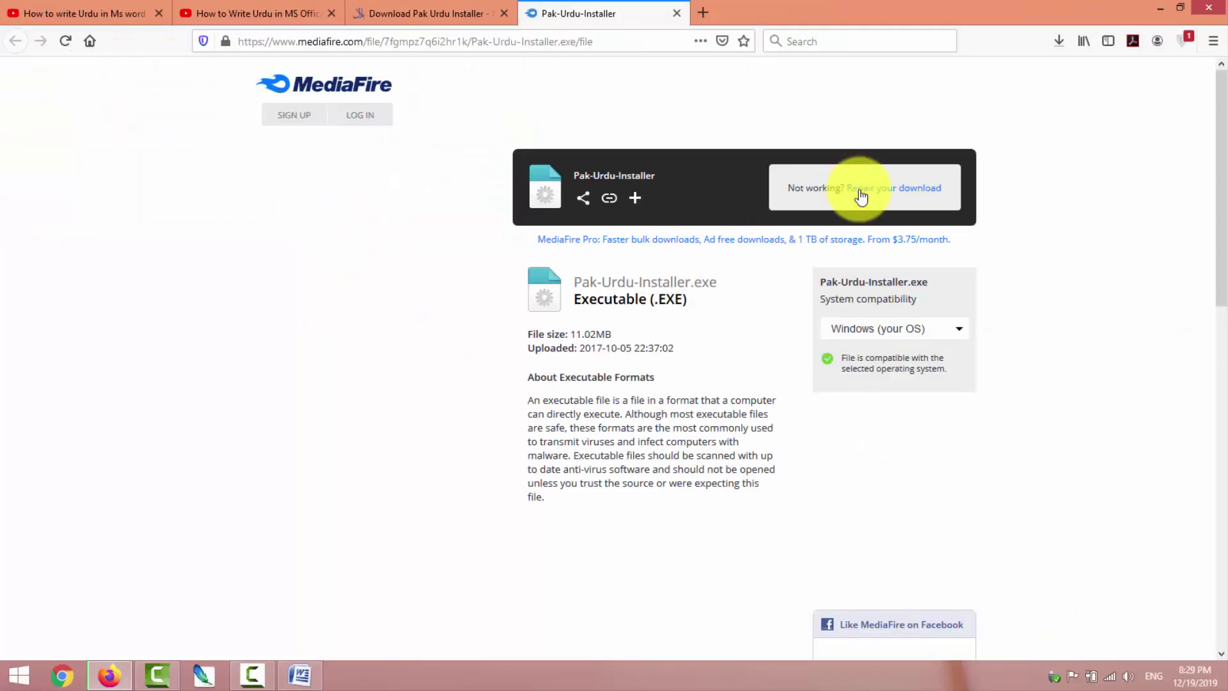
# Step: Show all Firefox downloads and launch Pak-Urdu-Installer.exe
pyautogui.click(1060, 44)
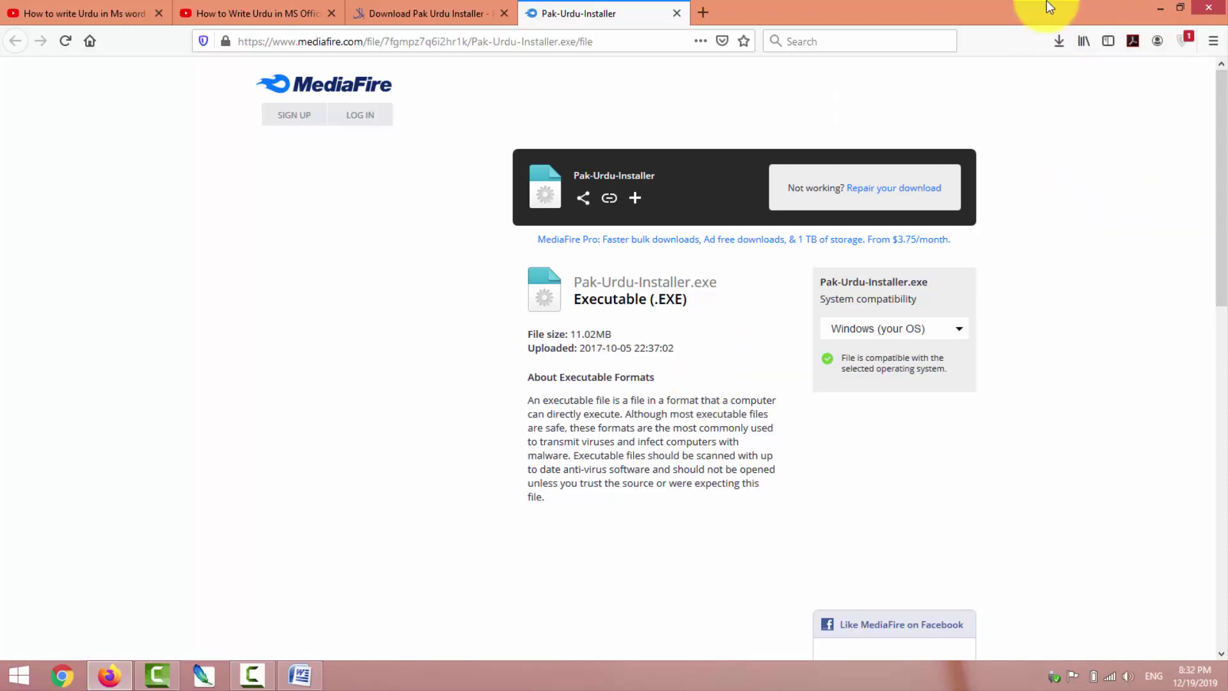
pyautogui.click(1061, 42)
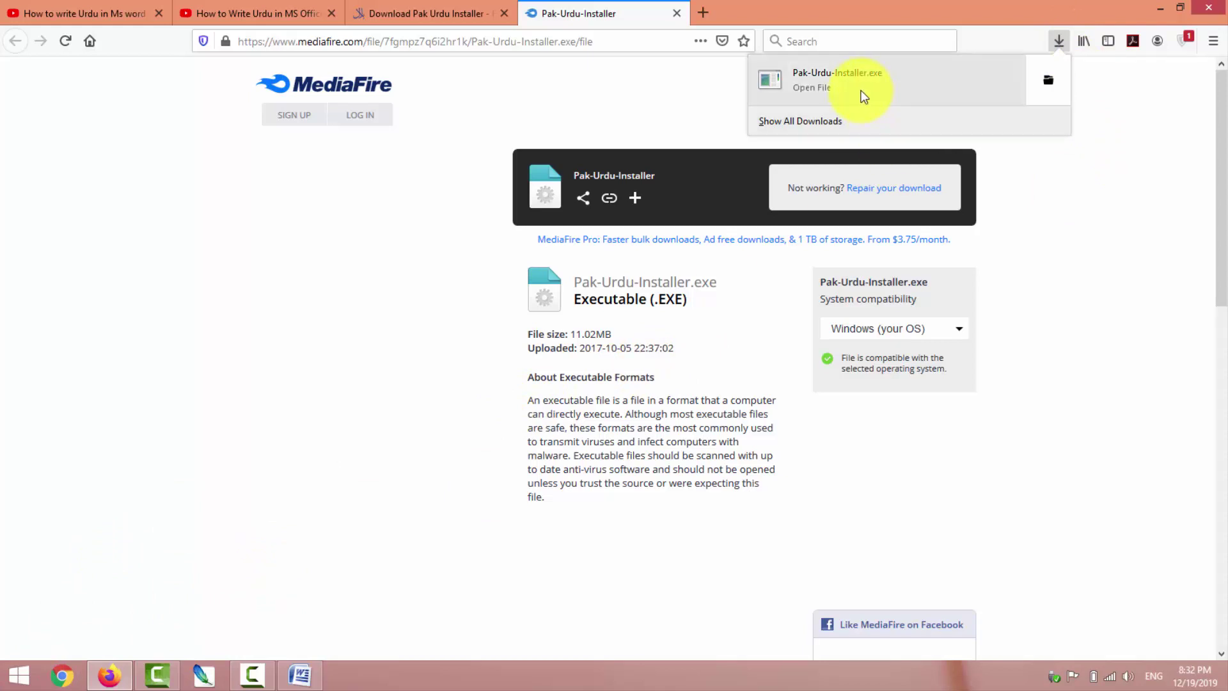
pyautogui.click(801, 127)
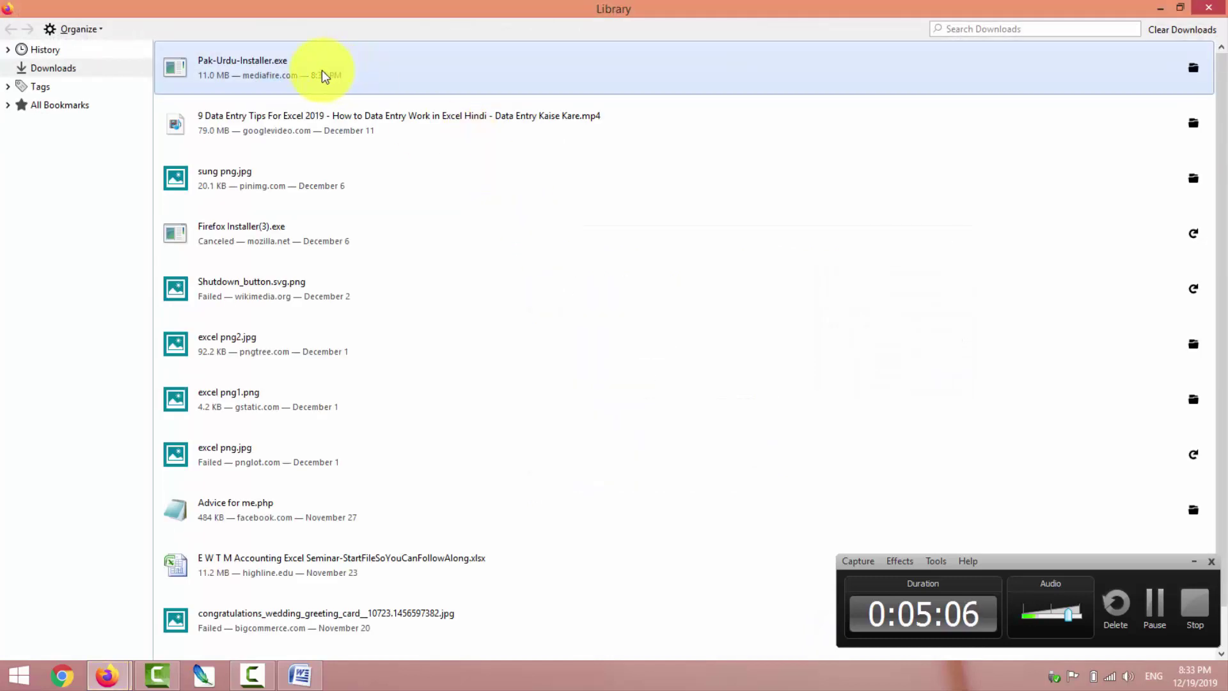
pyautogui.doubleClick(279, 68)
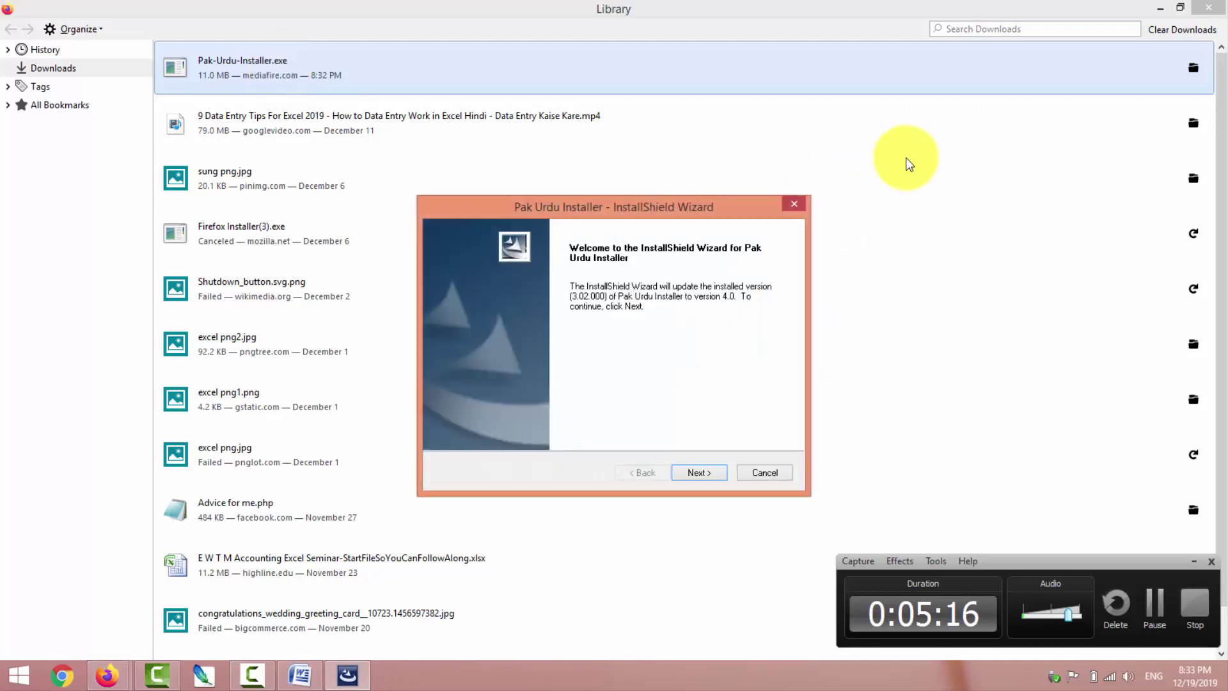
# Step: Run the Pak Urdu Installer update to version 4.0 and finish the wizard with the option to restart the computer later
pyautogui.click(695, 476)
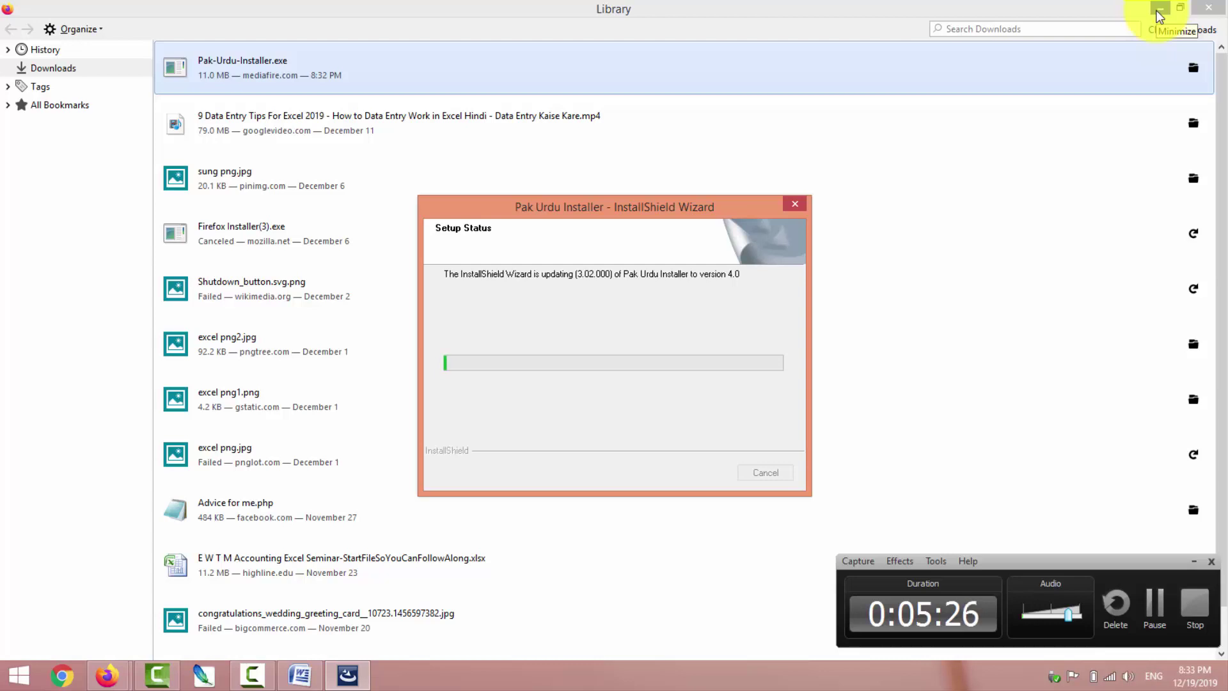
pyautogui.click(1152, 624)
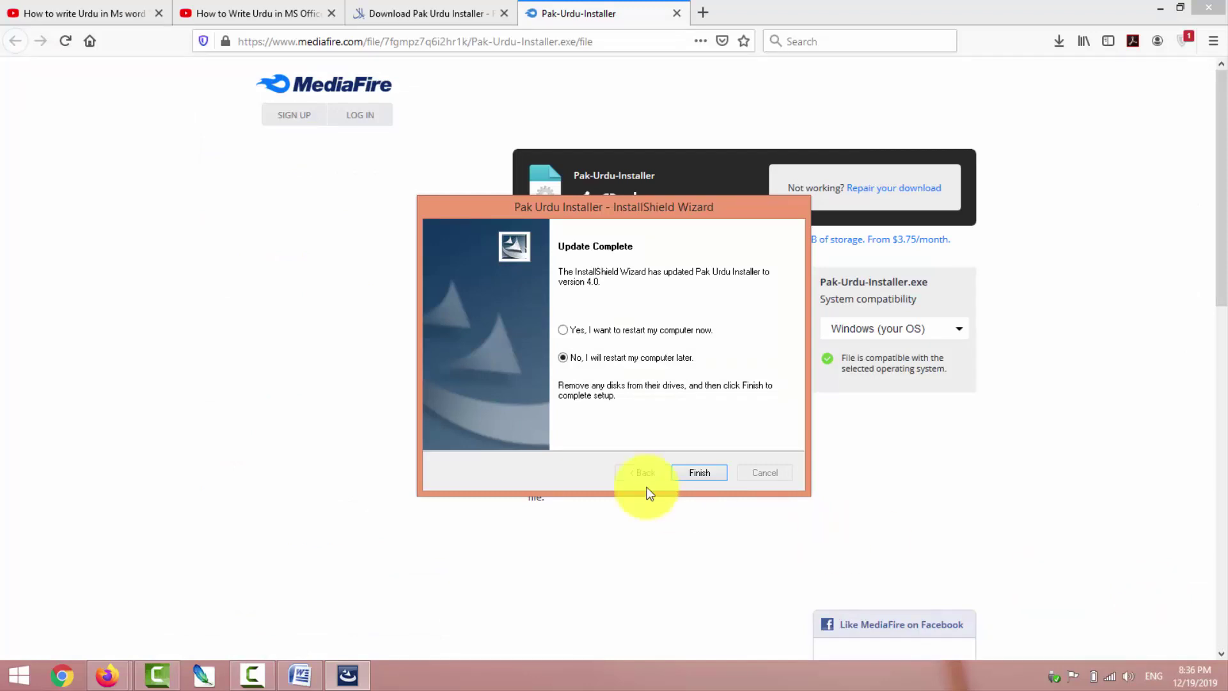
pyautogui.click(688, 474)
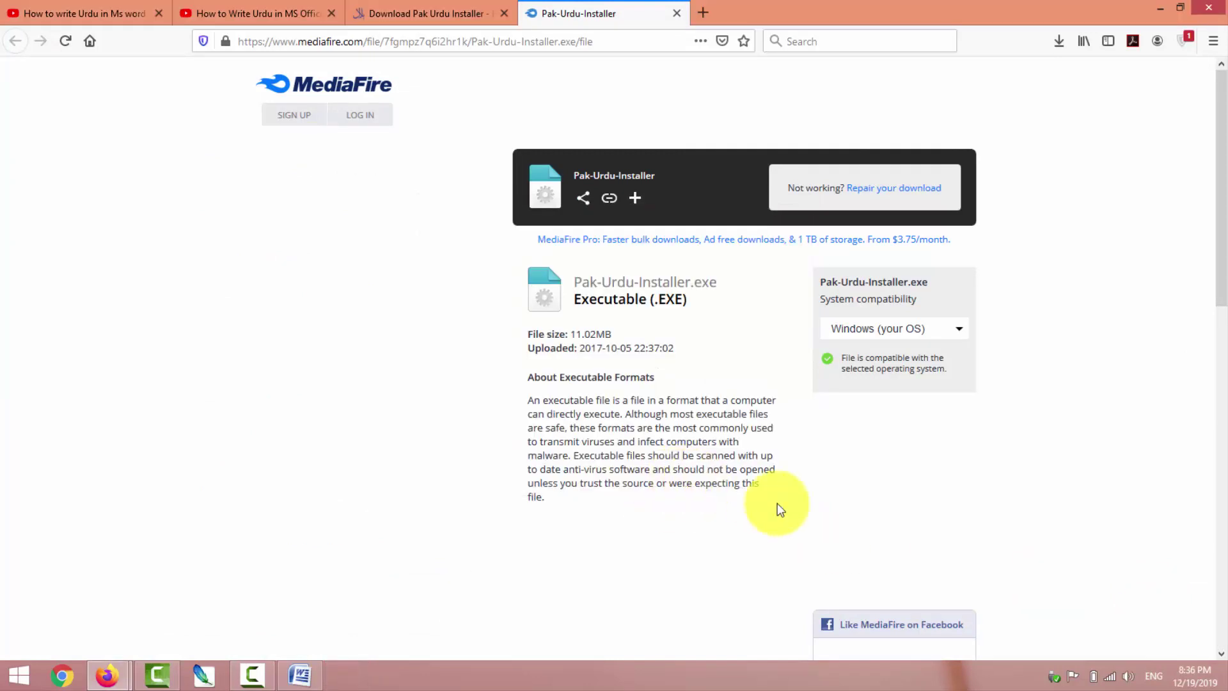
# Step: Return to the Budget document in Word and check the available input languages
pyautogui.click(1155, 10)
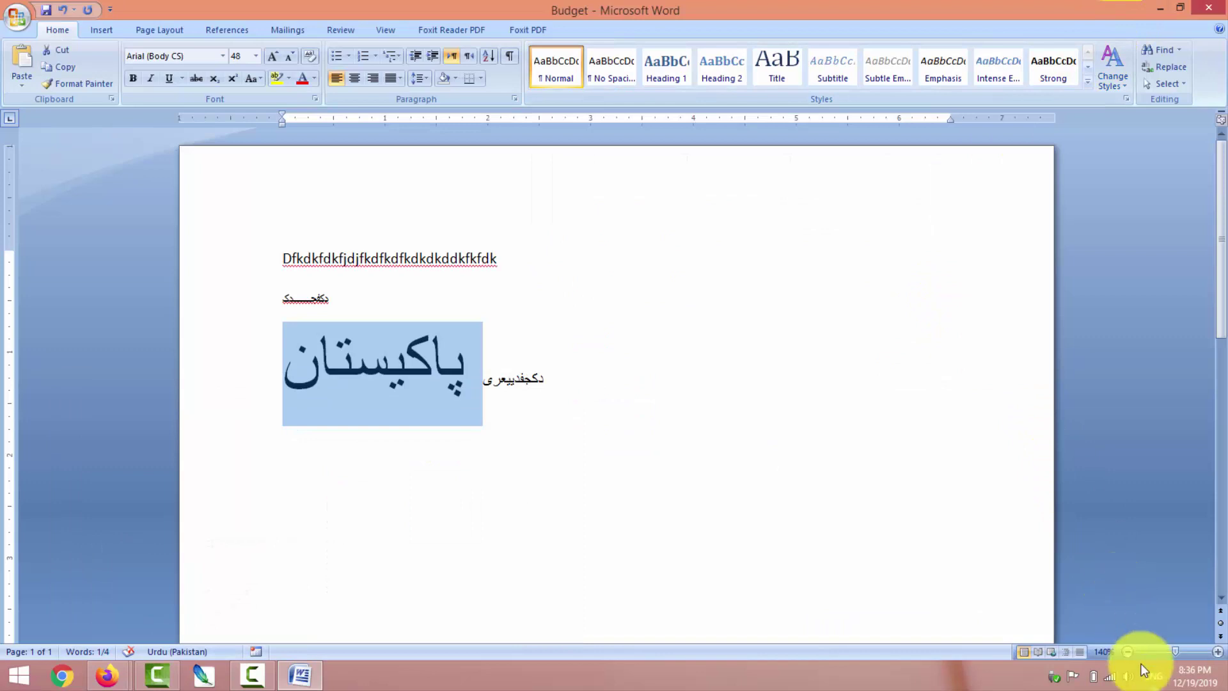
pyautogui.click(1152, 679)
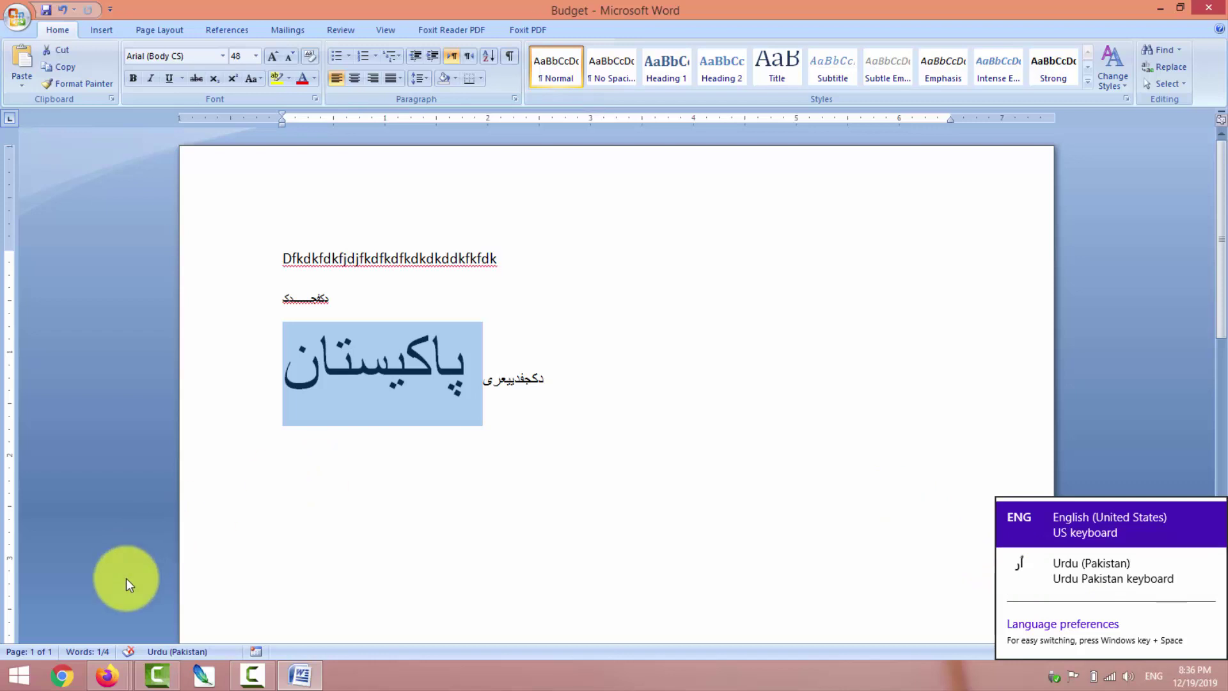
# Step: Switch back to Firefox and load google.com.pk in place of the MediaFire page
pyautogui.click(118, 681)
pyautogui.click(584, 41)
pyautogui.write('google.com.pk/')
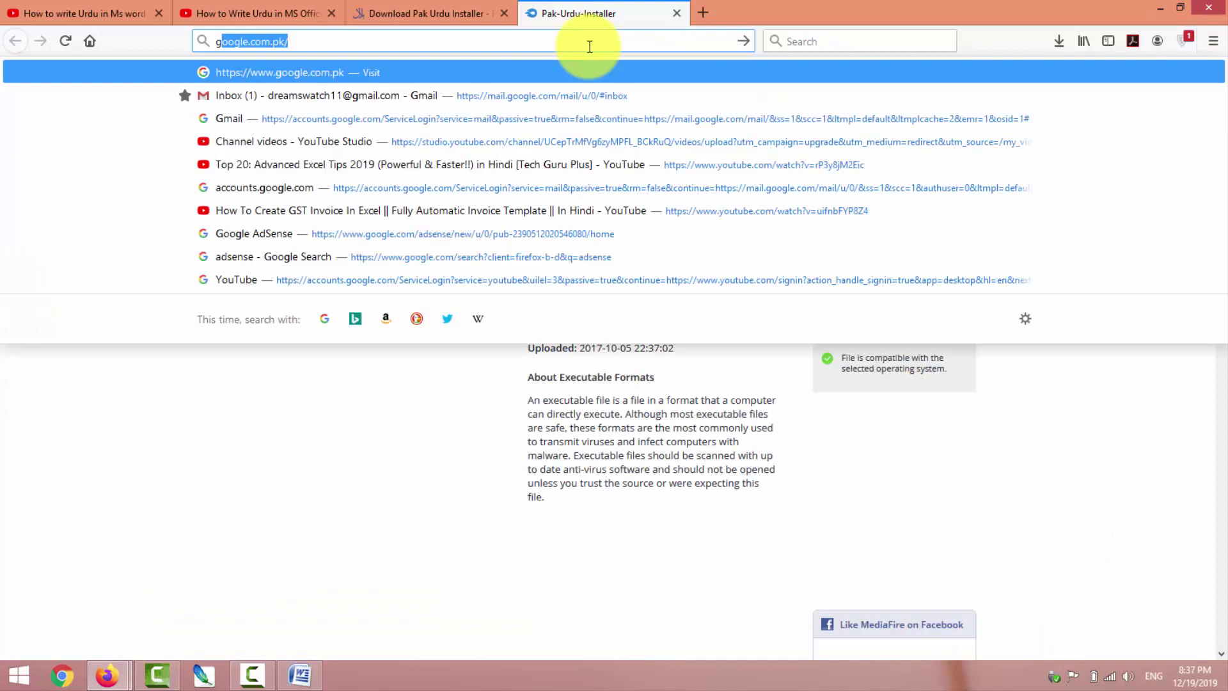
pyautogui.click(588, 68)
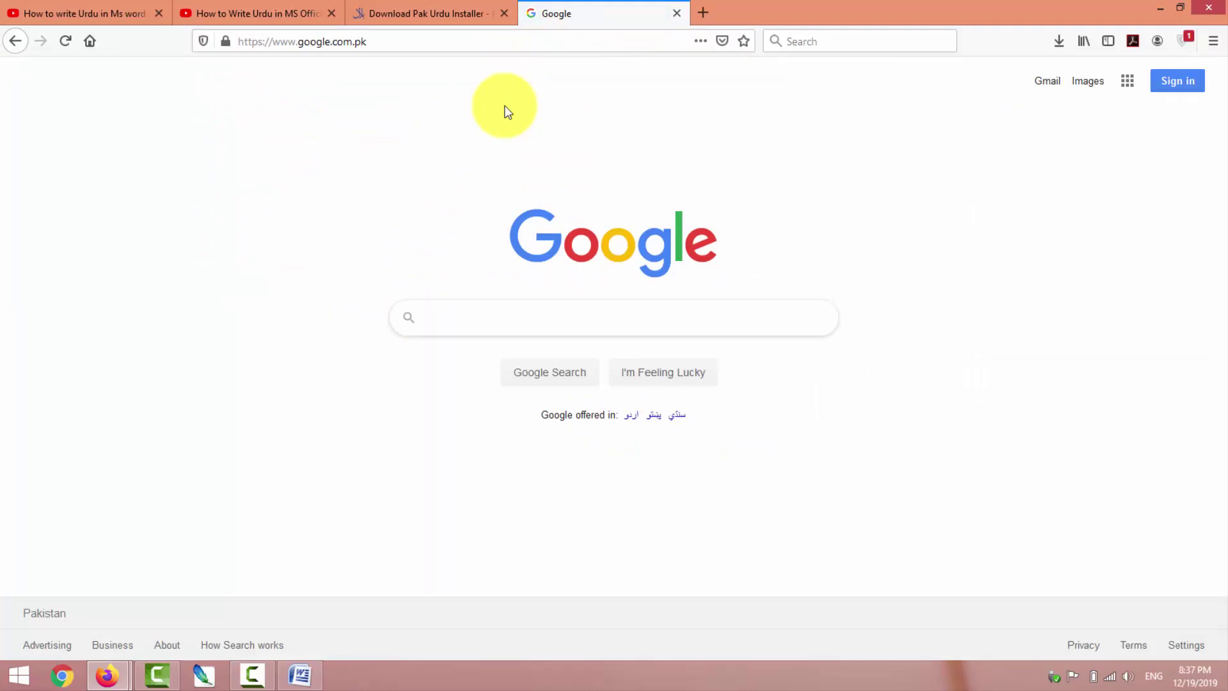
# Step: Search Google for "phonetic urdu keyboard"
pyautogui.write('pnone')
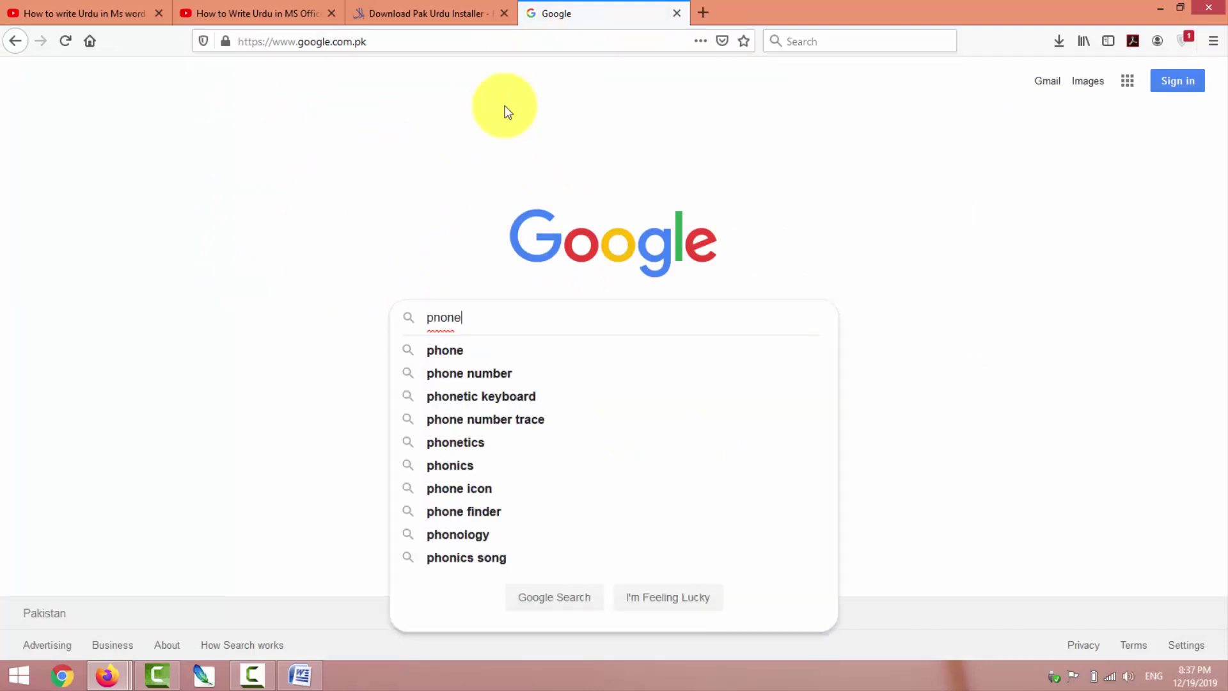
pyautogui.press('BackSpace')
pyautogui.press('BackSpace')
pyautogui.press('BackSpace')
pyautogui.press('BackSpace')
pyautogui.press('BackSpace')
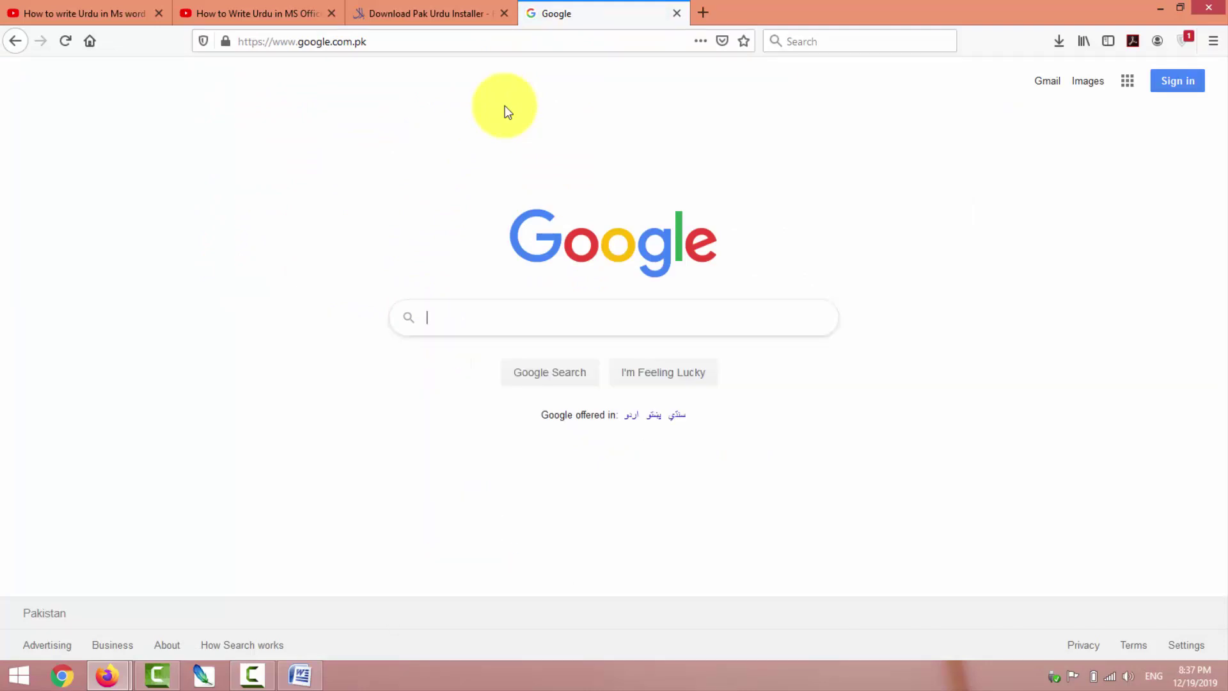
pyautogui.write('phonetic')
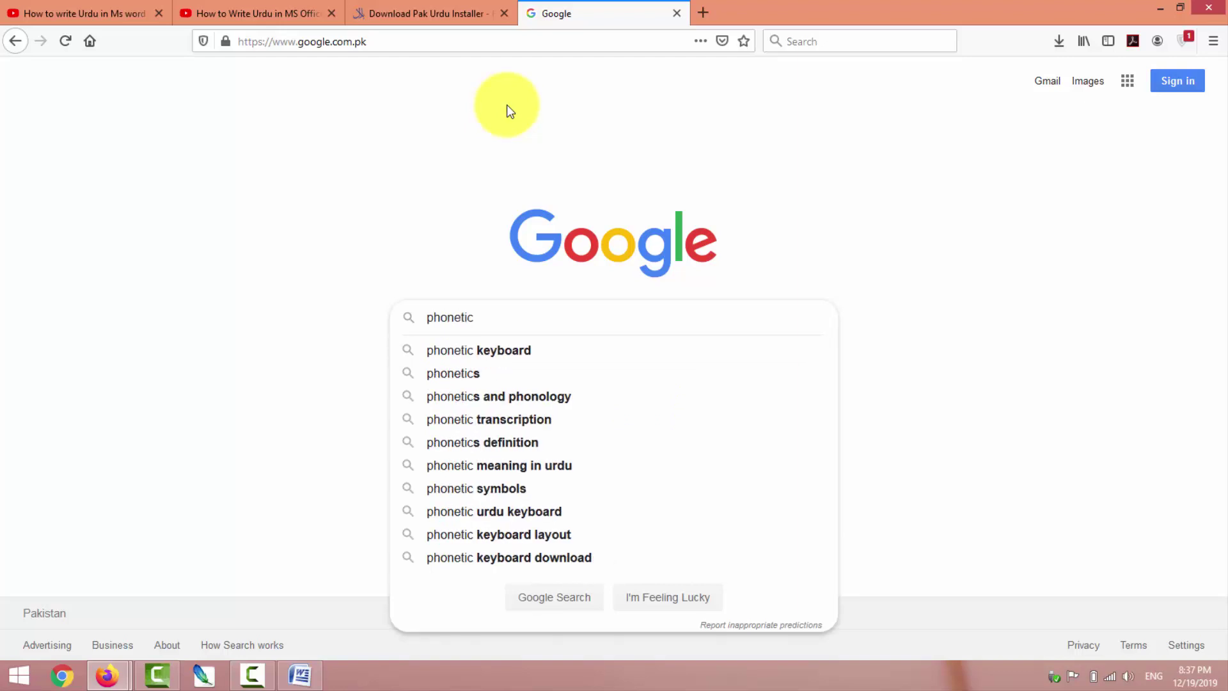
pyautogui.write(' urd key')
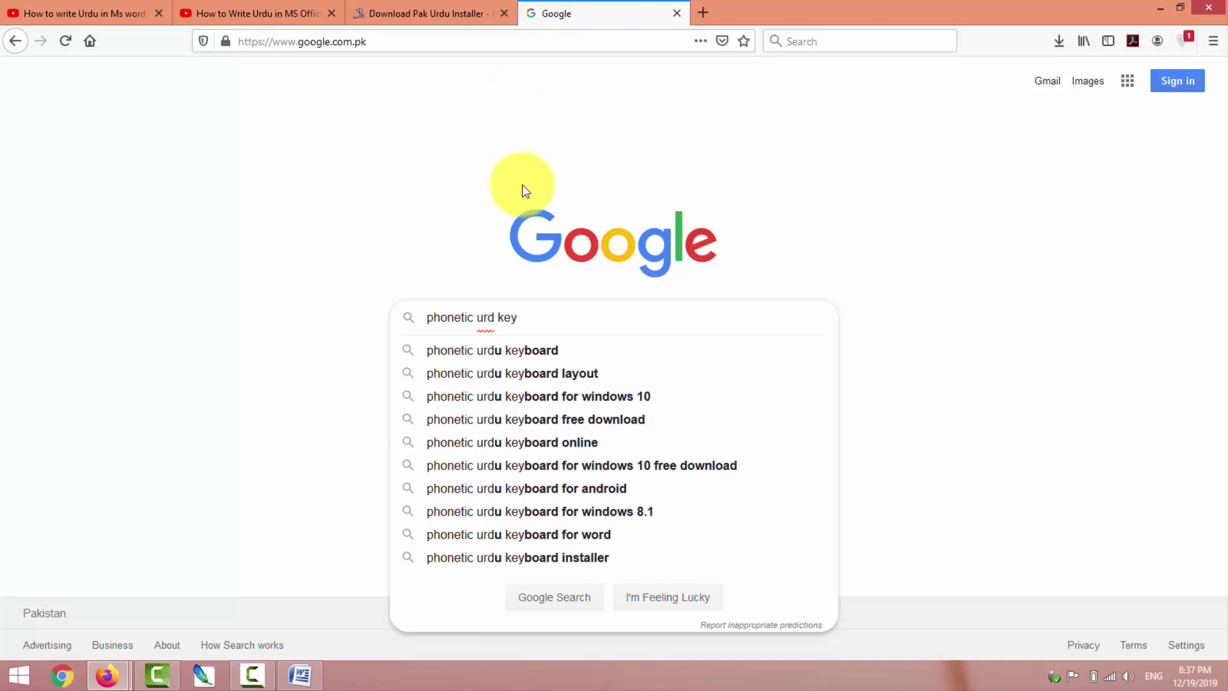
pyautogui.click(509, 351)
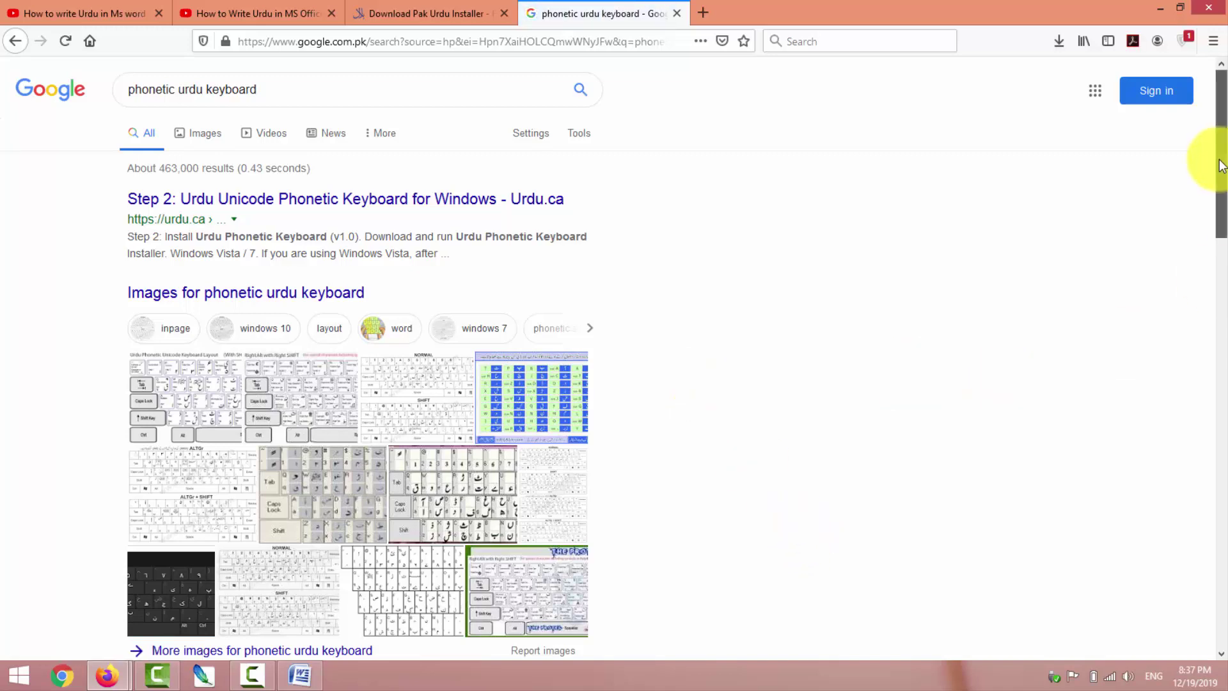
# Step: Browse the image results and preview the Urdu phonetic keyboard layouts from libraryinf.com, urdu.ca and mbilalm.com
pyautogui.moveTo(1222, 166); pyautogui.dragTo(1224, 214)
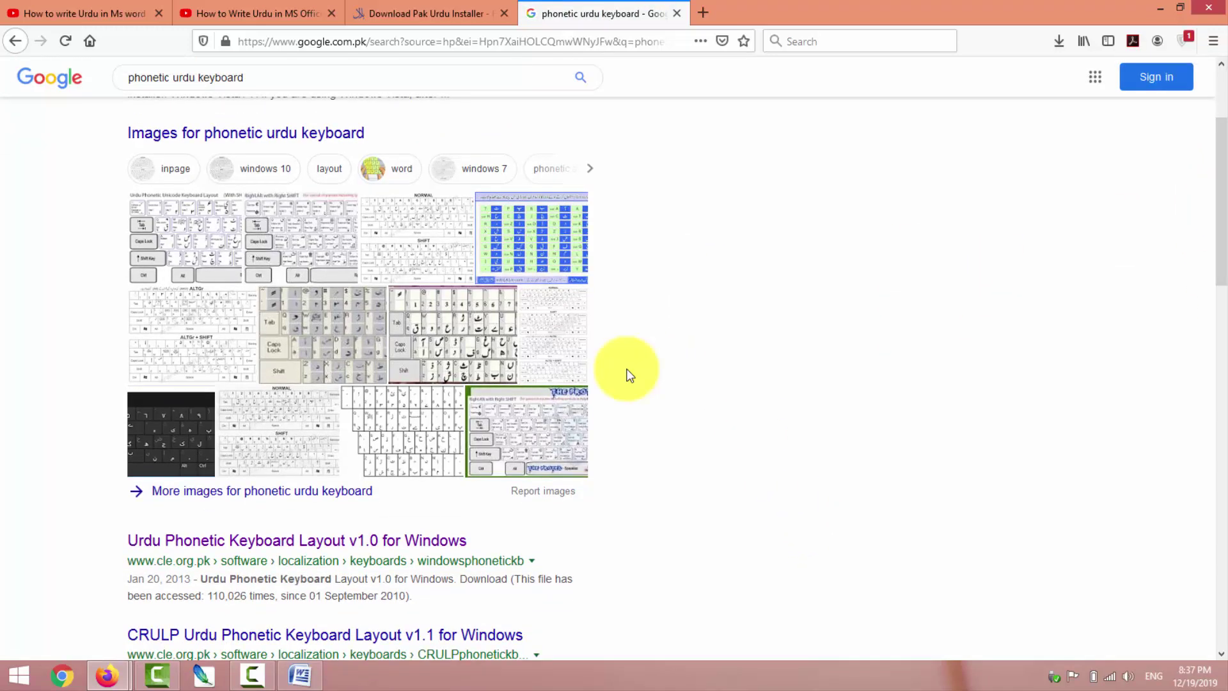
pyautogui.click(443, 336)
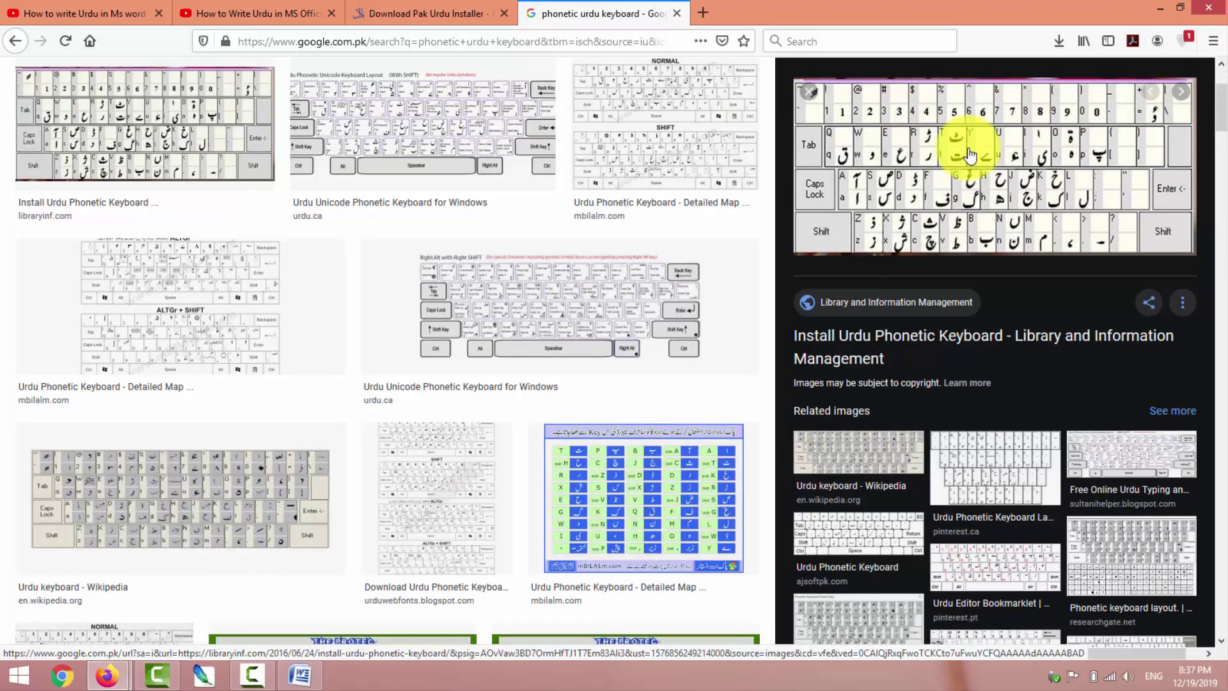
pyautogui.click(471, 115)
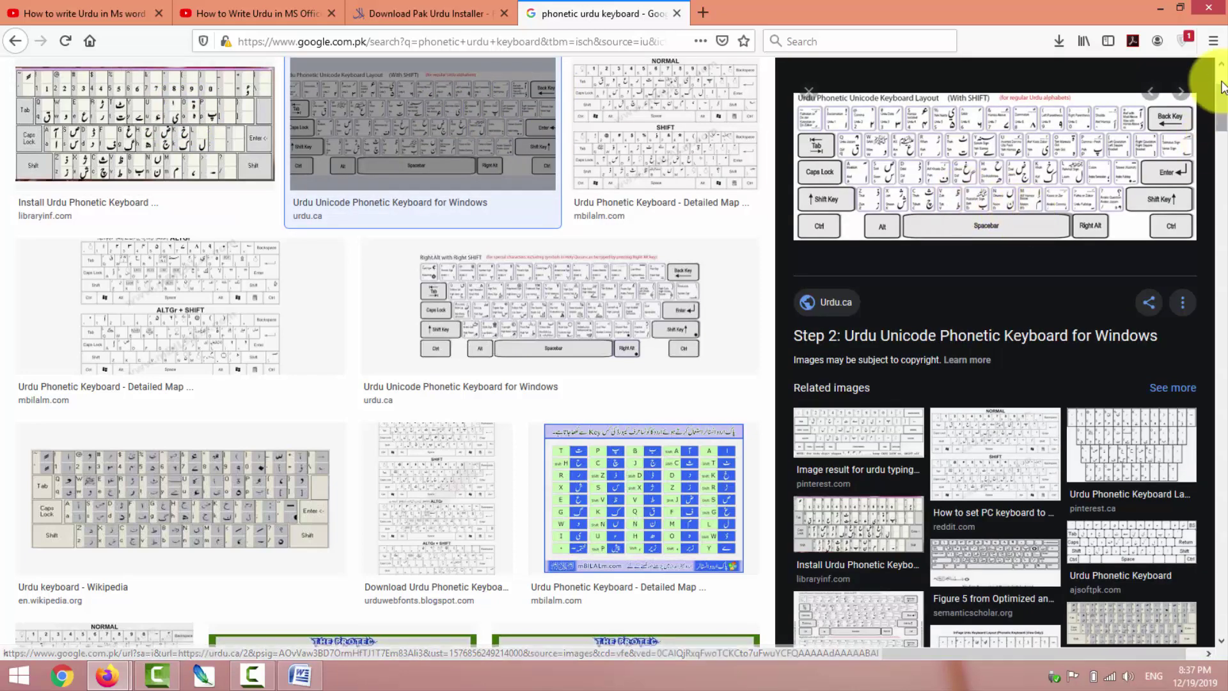
pyautogui.scroll(3, 1219, 86)
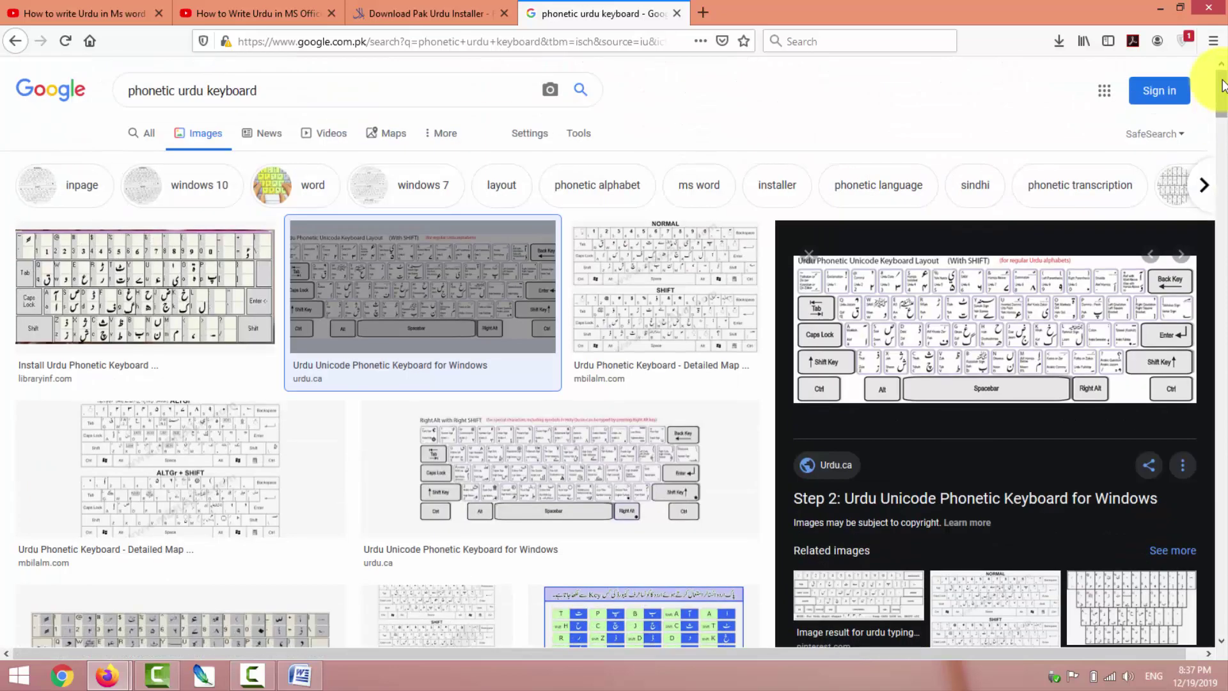
pyautogui.click(672, 271)
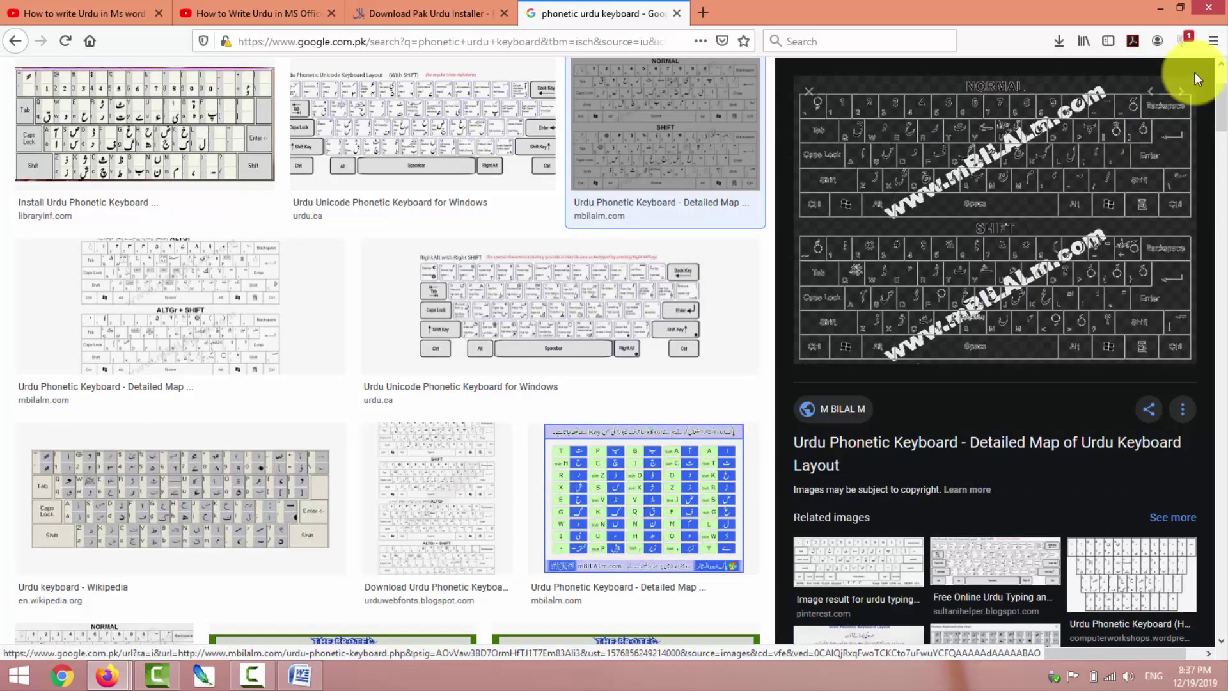
pyautogui.scroll(3, 1219, 86)
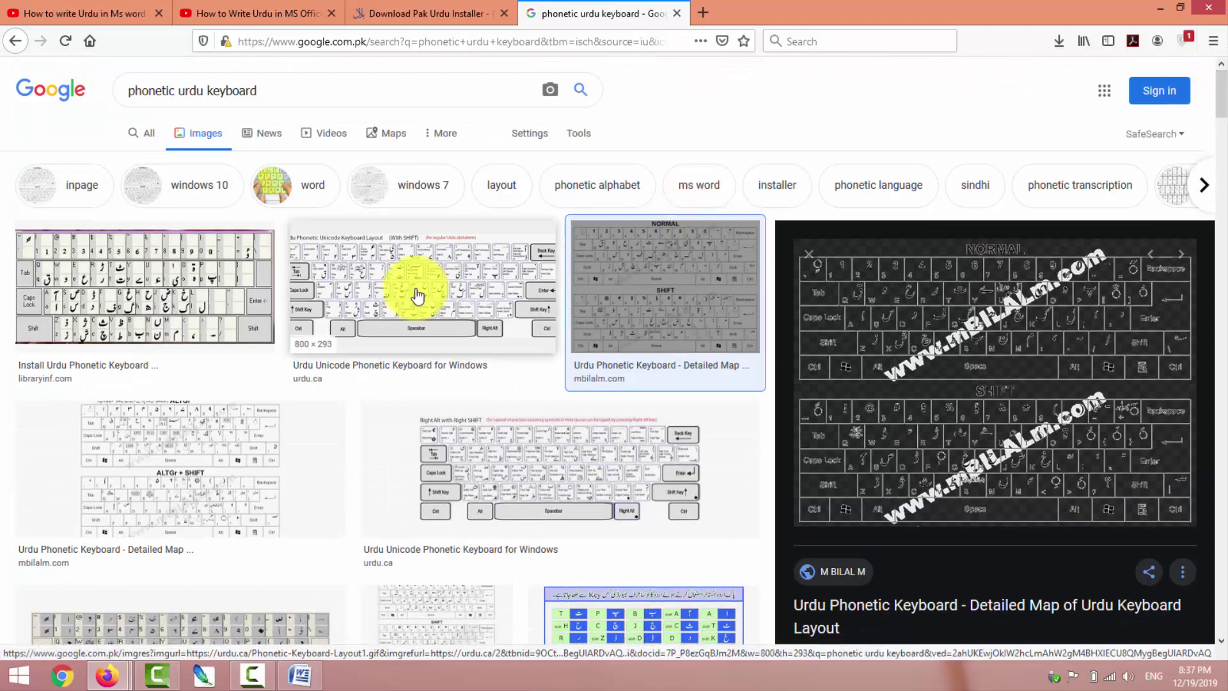
# Step: Open the "Install Urdu Phonetic Keyboard" page on libraryinf.com from its image result
pyautogui.click(173, 333)
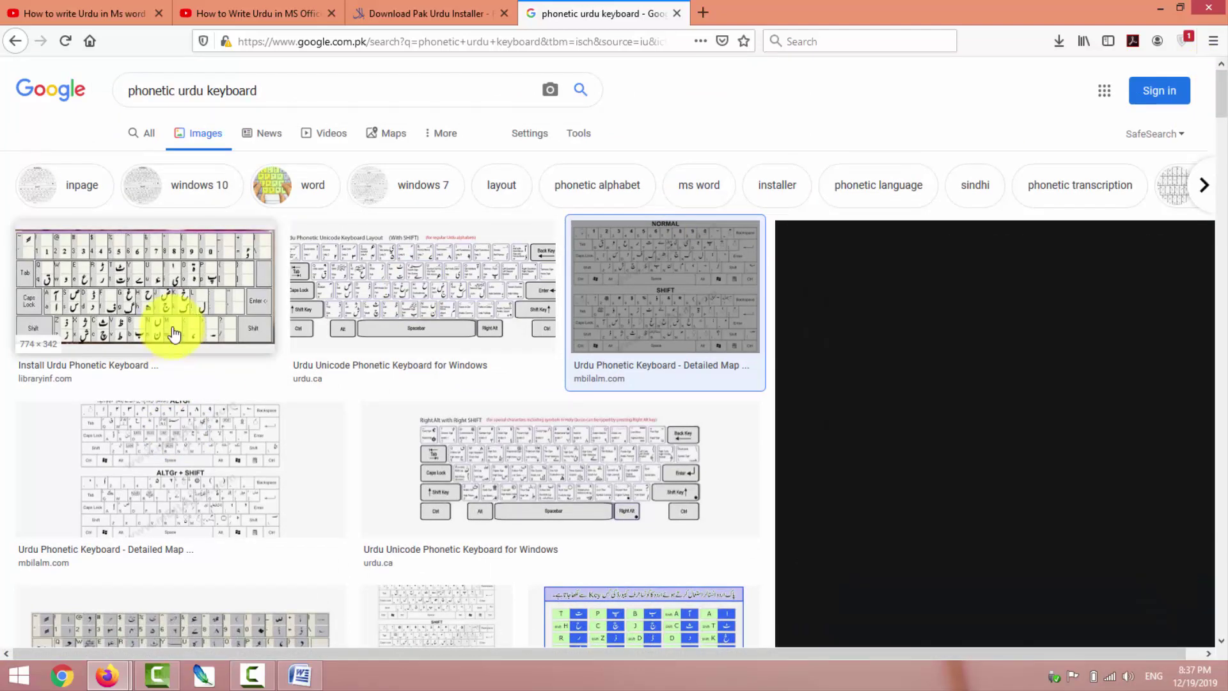
pyautogui.click(887, 204)
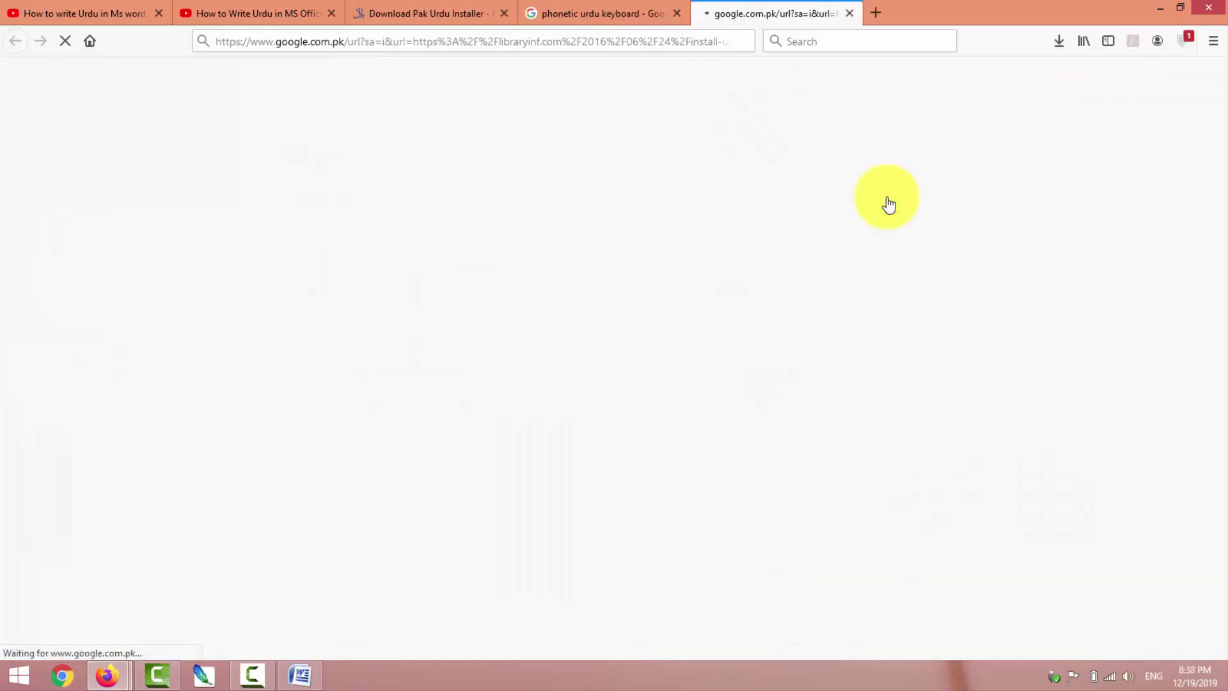
pyautogui.click(594, 13)
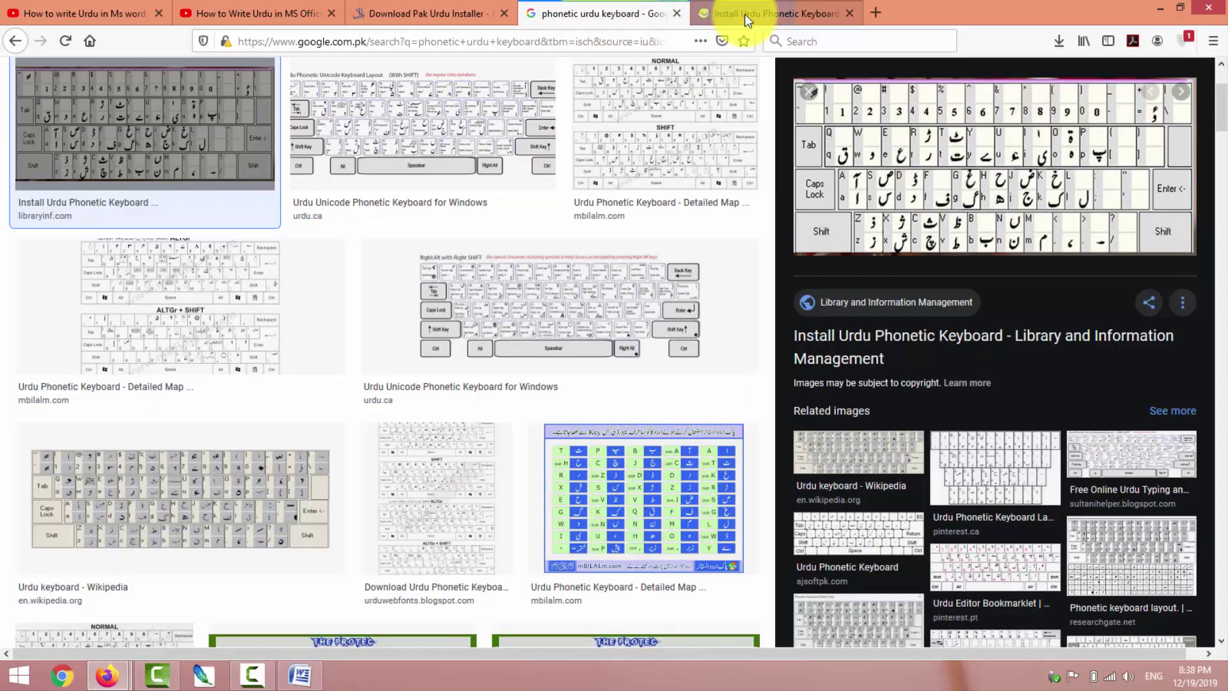
pyautogui.click(745, 14)
# Step: Examine the Urdu phonetic keyboard layout picture on the libraryinf.com page
pyautogui.click(1222, 496)
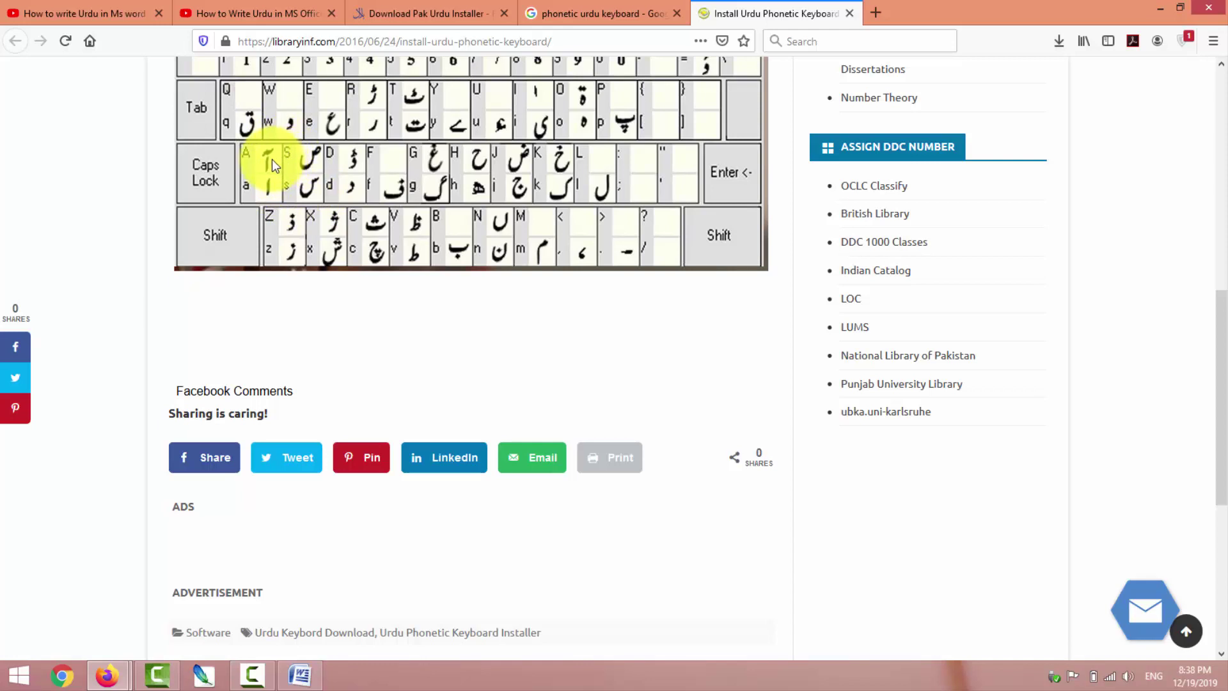
pyautogui.click(1220, 128)
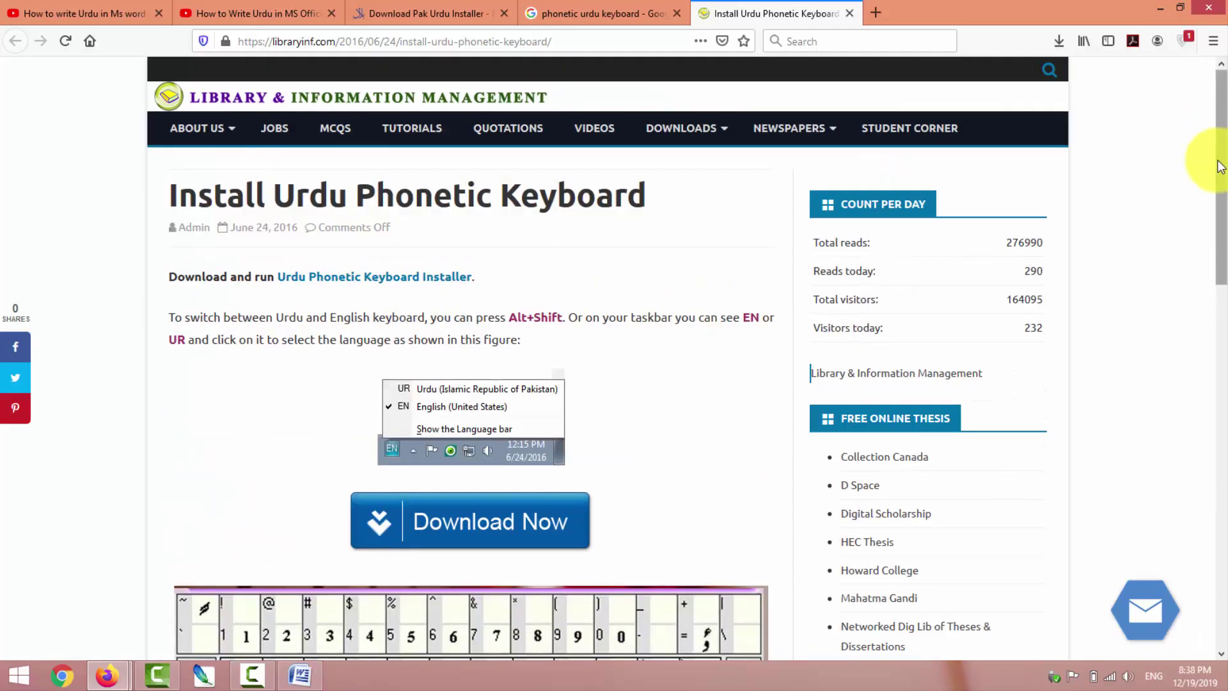
pyautogui.moveTo(1220, 166); pyautogui.dragTo(1219, 279)
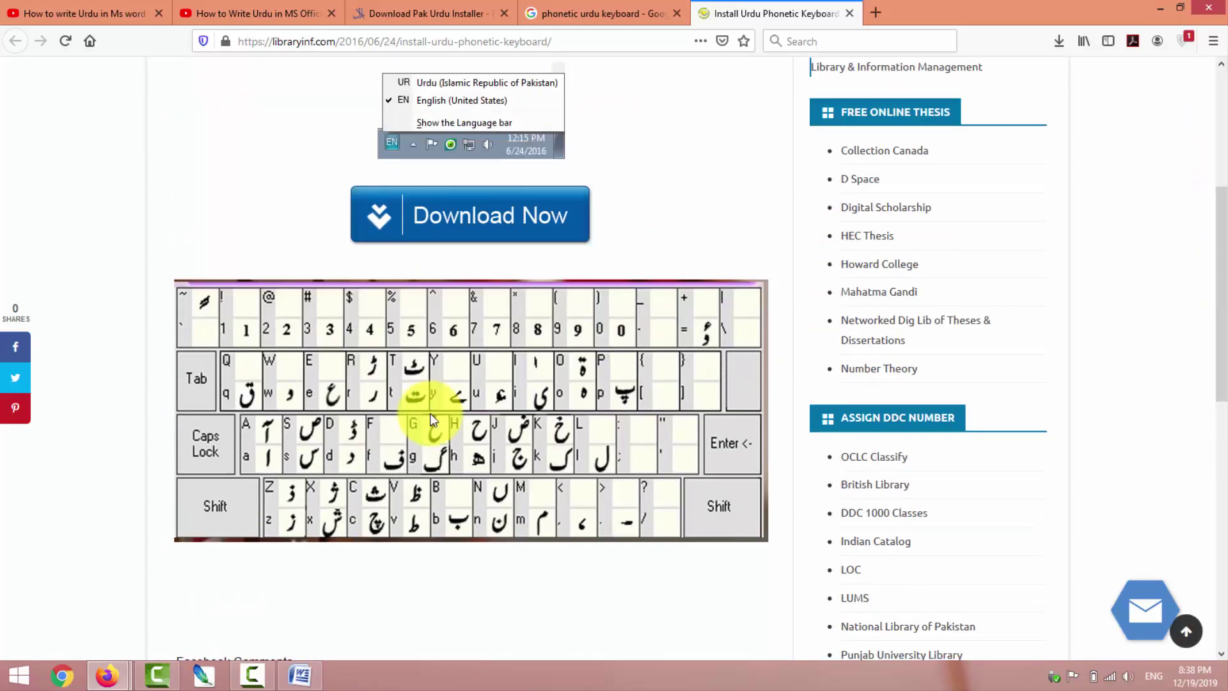
pyautogui.rightClick(19, 683)
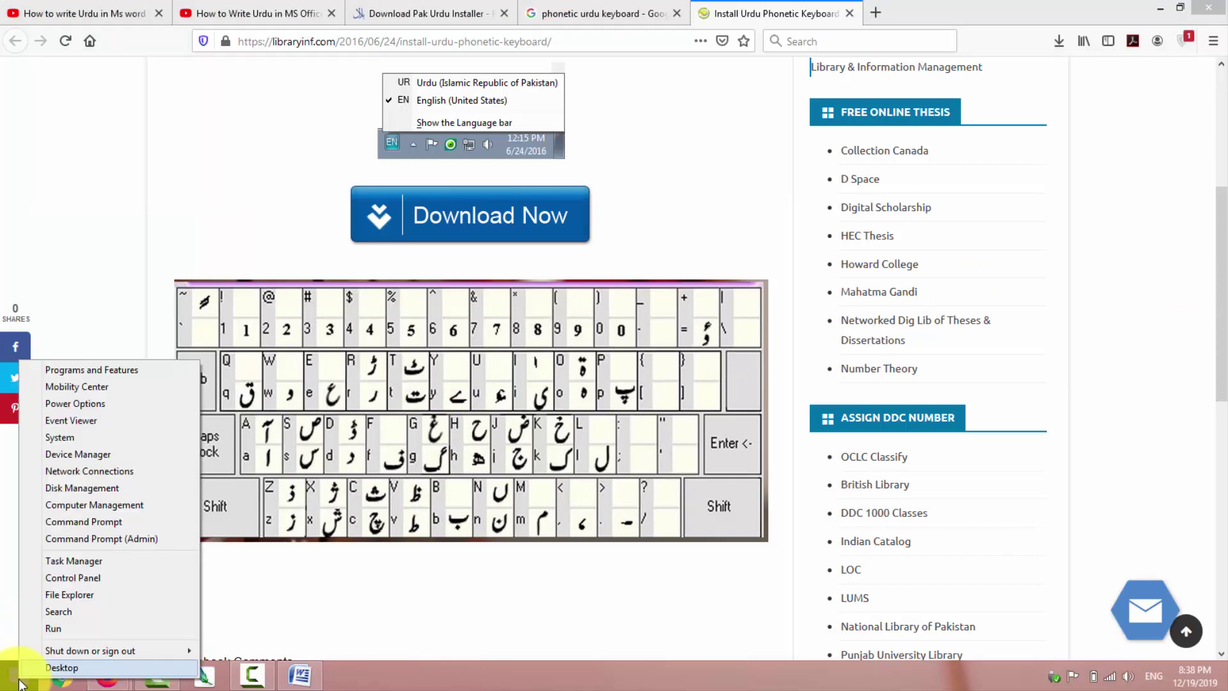
pyautogui.click(42, 631)
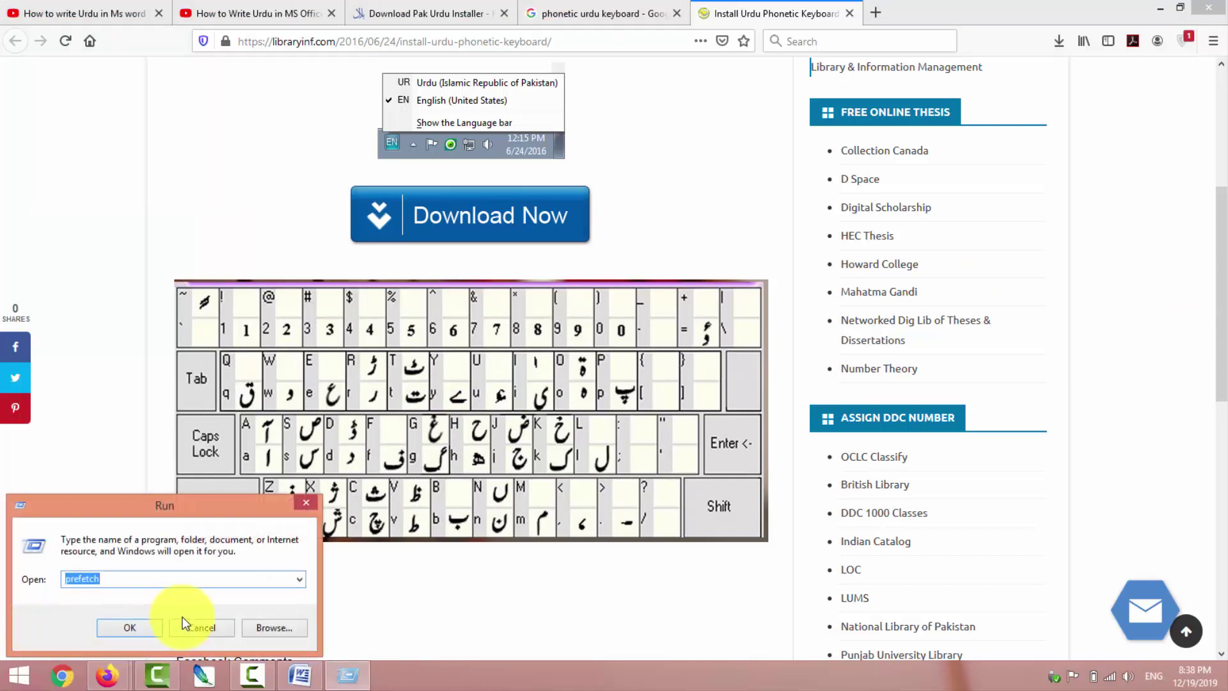
pyautogui.click(200, 627)
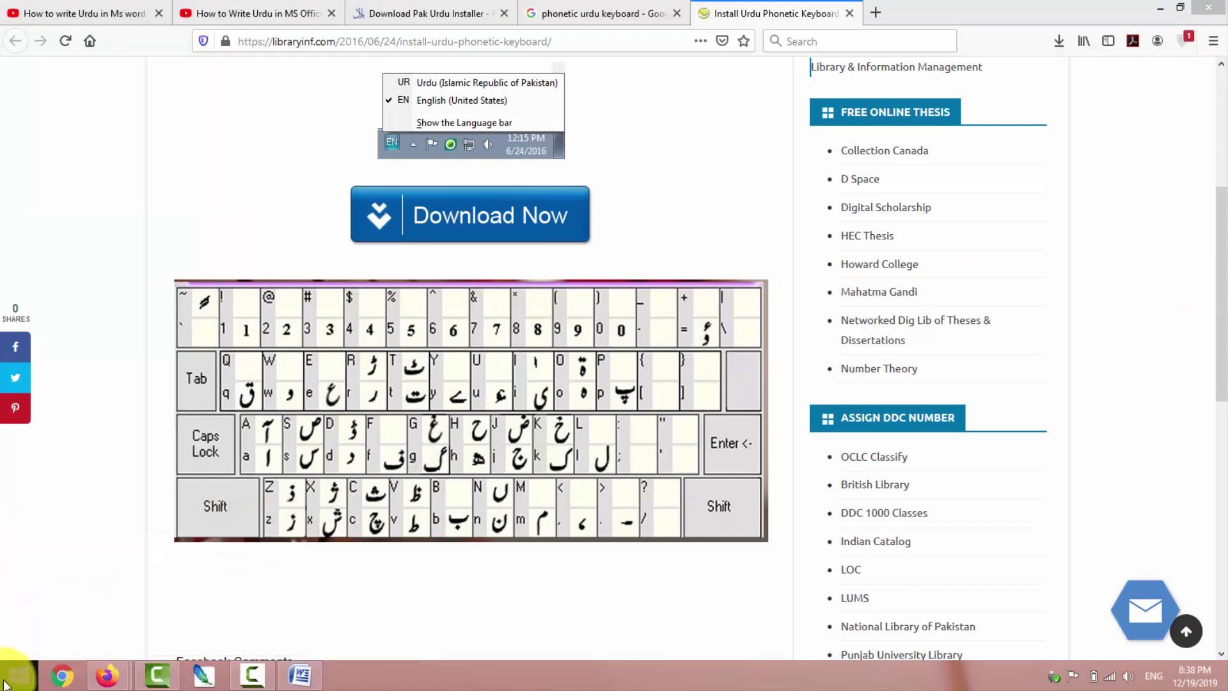
pyautogui.rightClick(19, 679)
pyautogui.press('Escape')
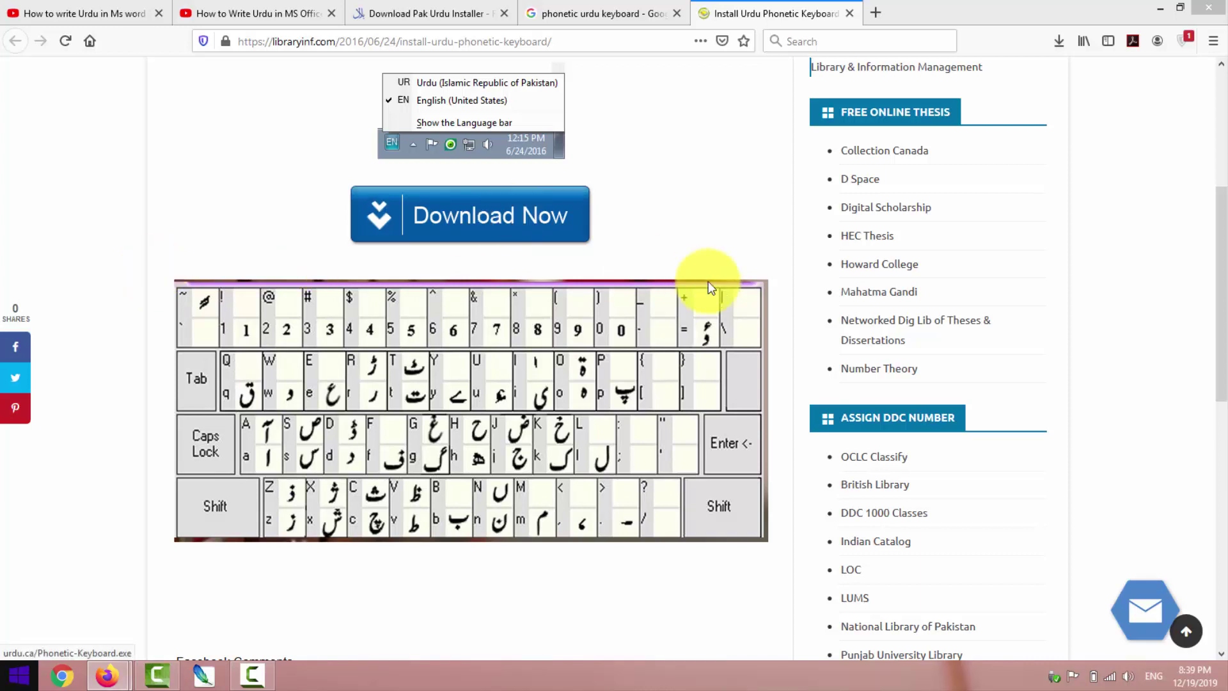
# Step: Return to the Google image results and preview the green-and-blue Urdu phonetic key chart from mbilalm.com
pyautogui.click(1221, 473)
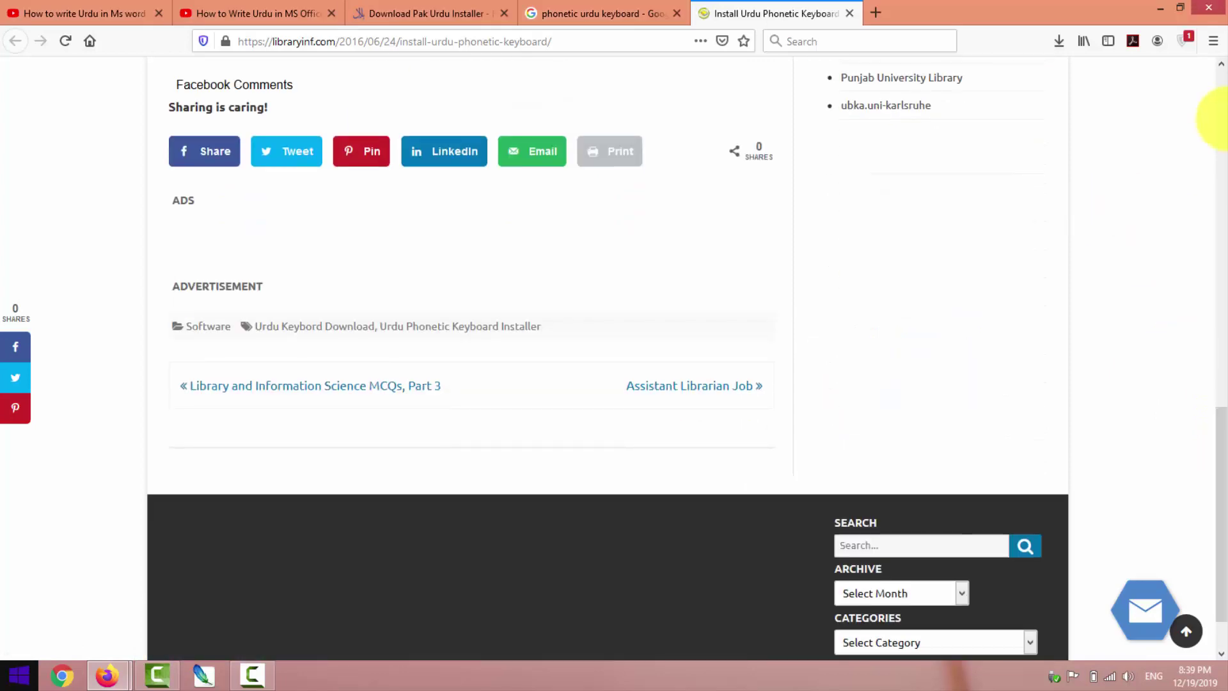
pyautogui.click(1208, 122)
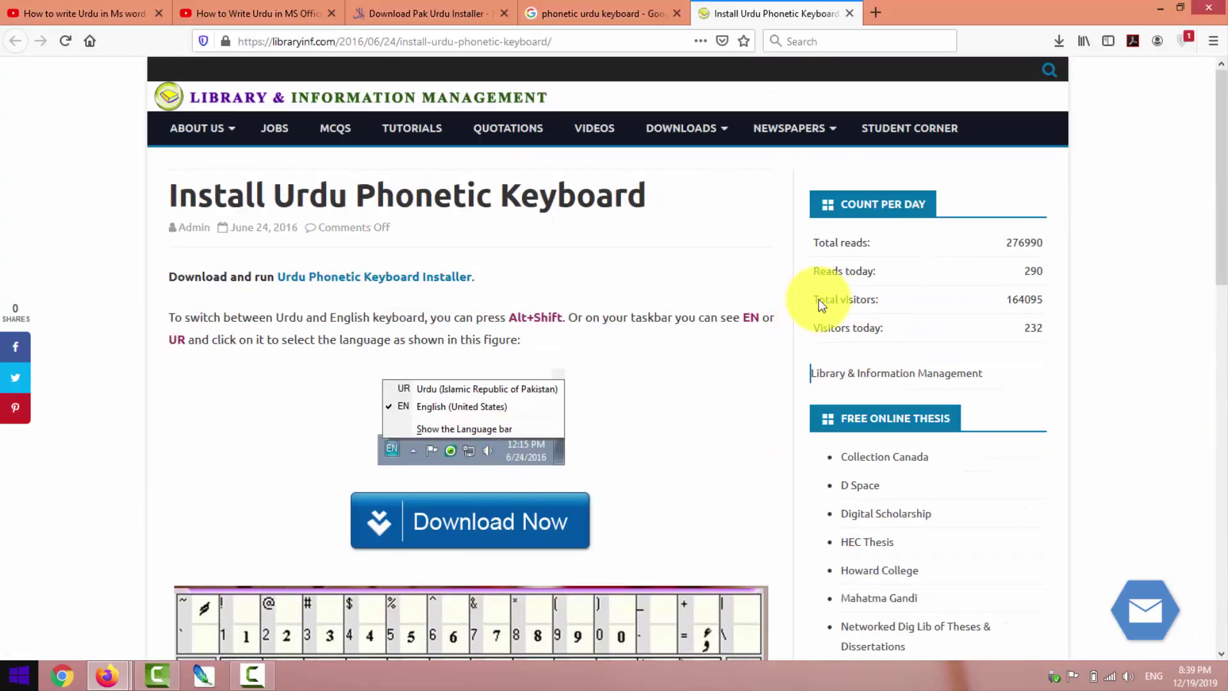
pyautogui.click(658, 16)
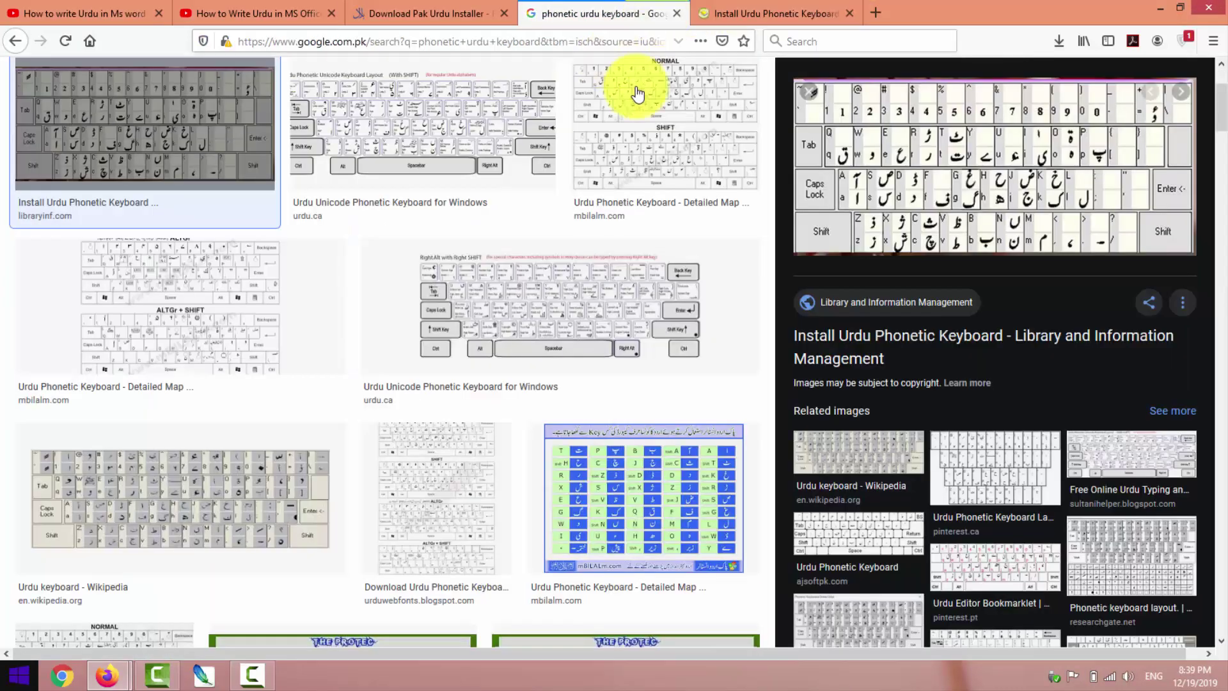
pyautogui.click(623, 513)
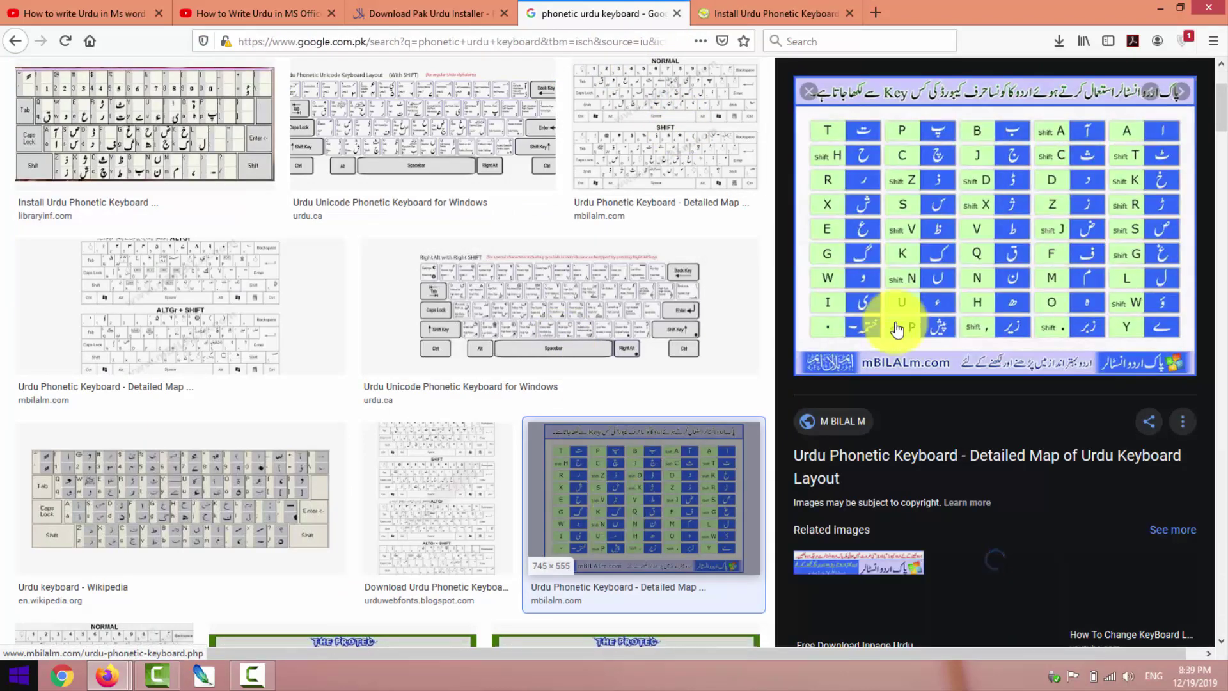